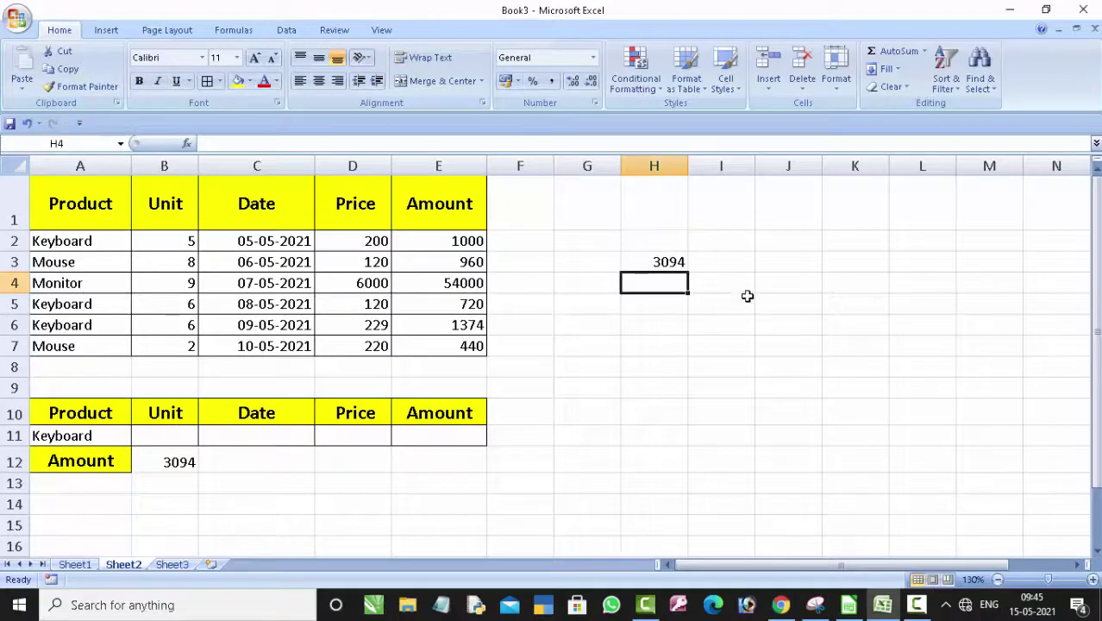
# - Delete the manual =1000+720+1374 total (3094) from cell H3
pyautogui.click(639, 252)
pyautogui.press('Delete')
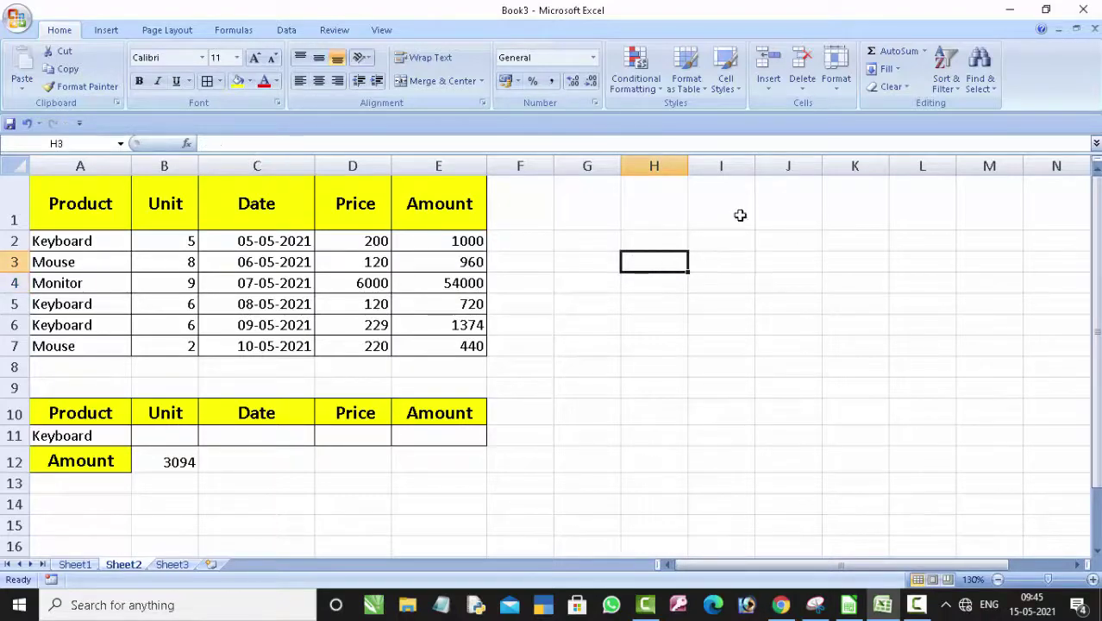
# - Copy the A1:E1 headers (Product, Unit, Date, Price, Amount) and paste them at H2
pyautogui.click(80, 202)
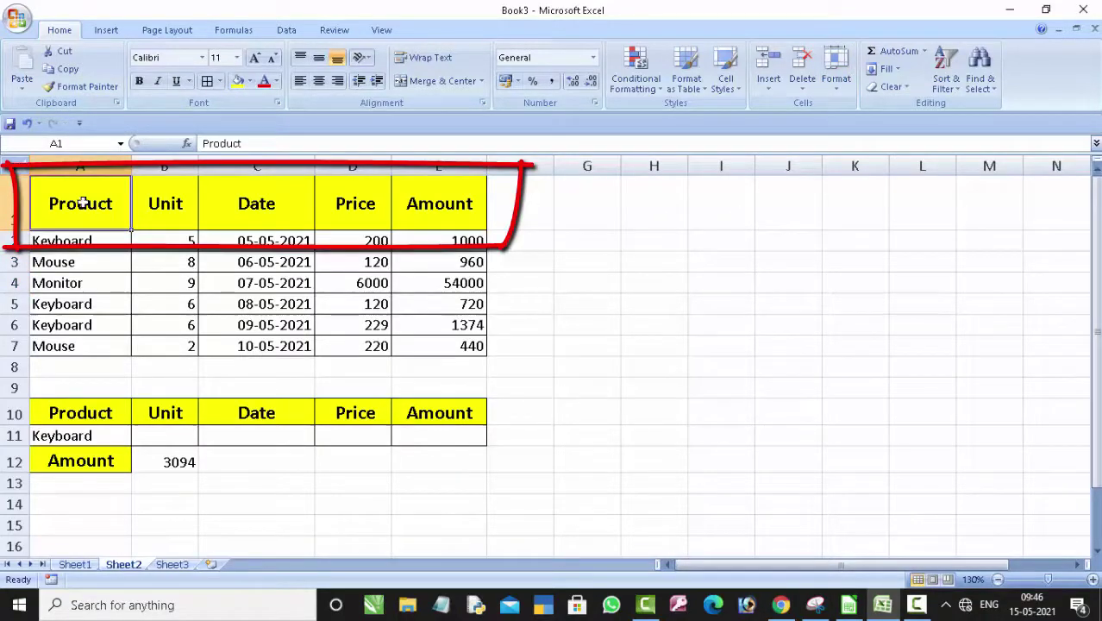
pyautogui.moveTo(131, 220); pyautogui.dragTo(413, 215)
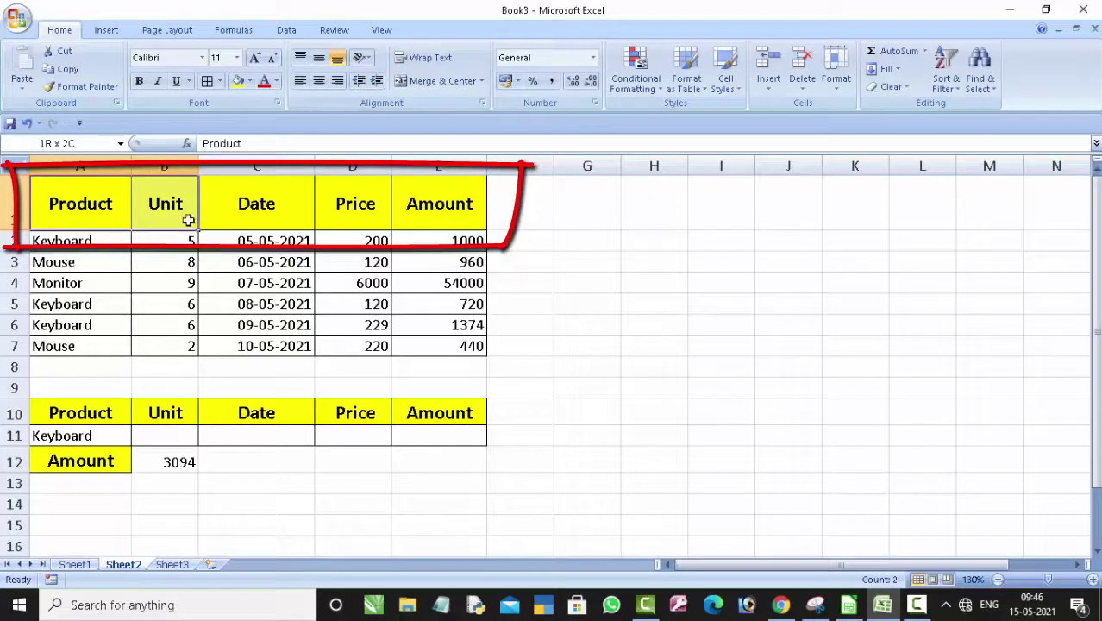
pyautogui.rightClick(413, 215)
pyautogui.click(458, 236)
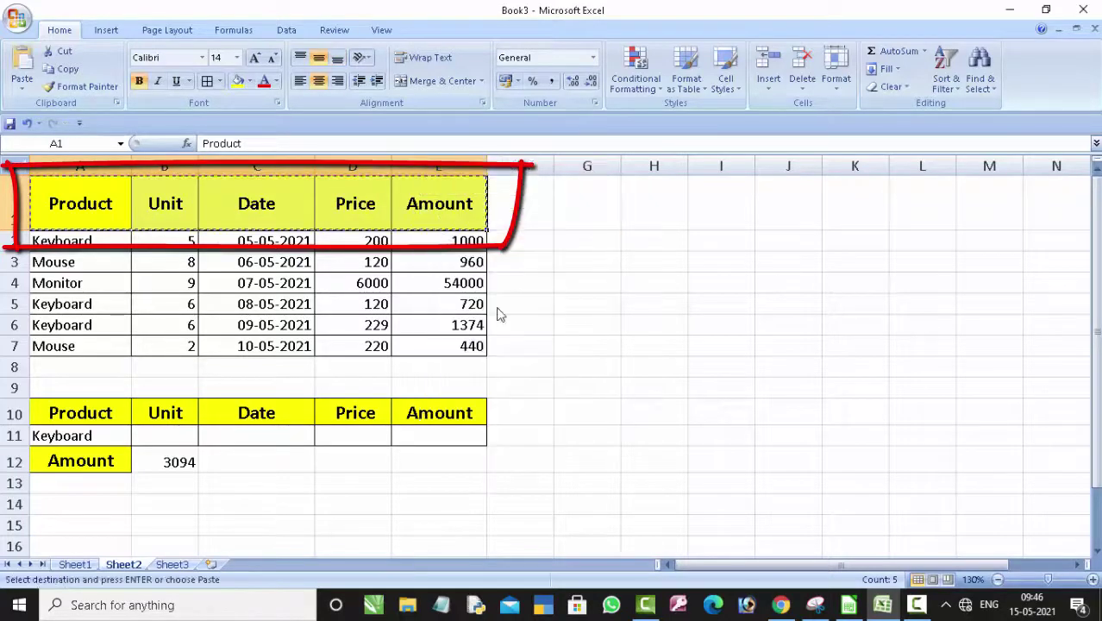
pyautogui.click(618, 240)
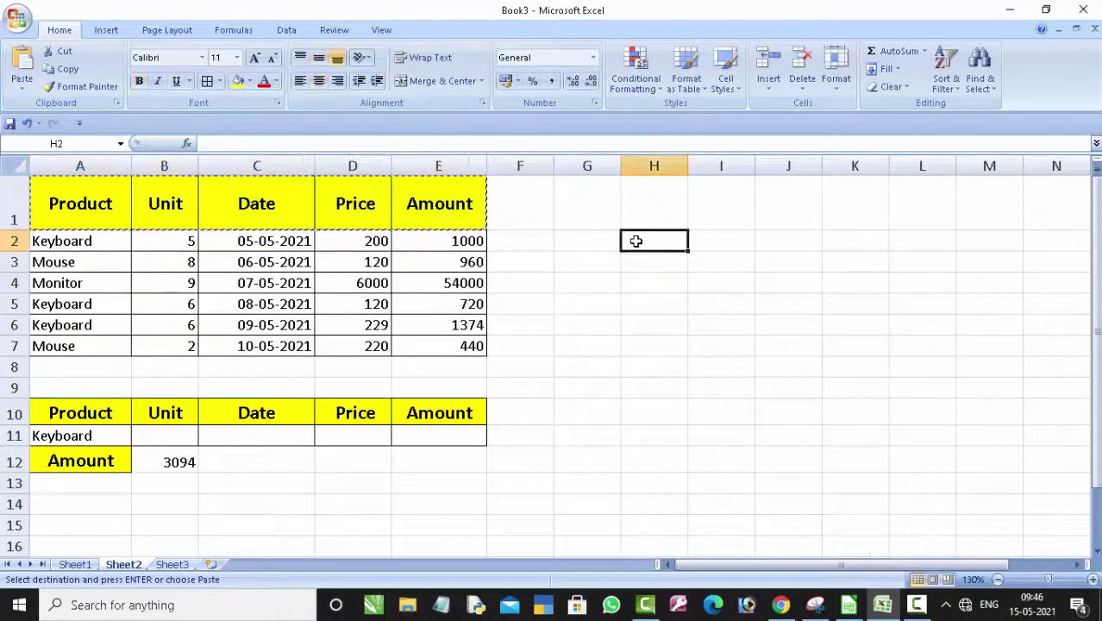
pyautogui.hotkey('ctrl', 'v')
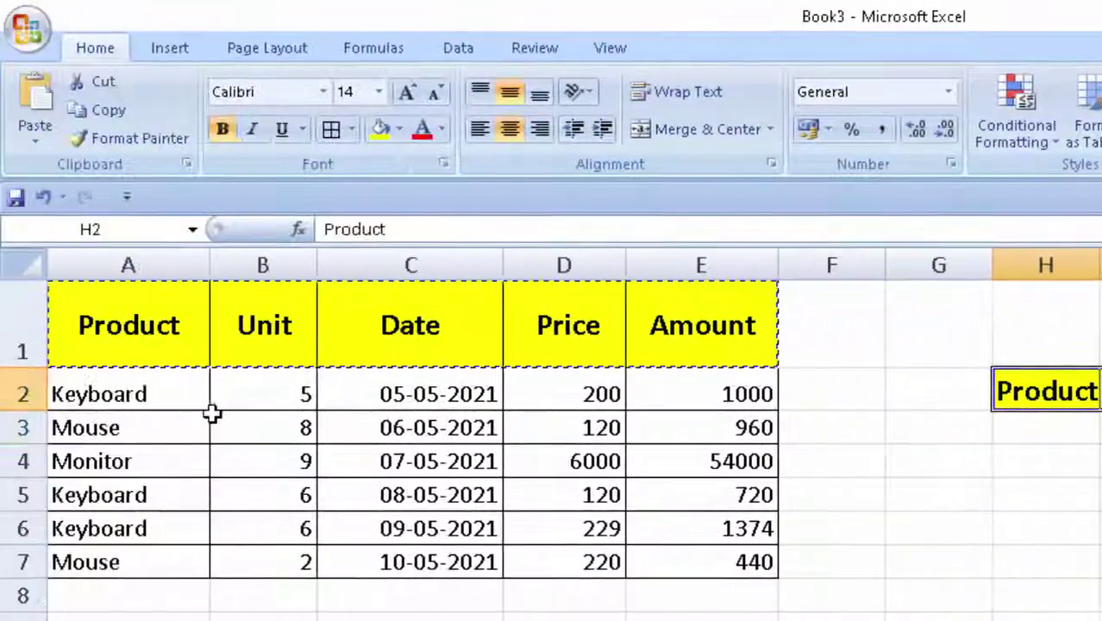
# - Format-paint the bordered A2:E2 row formatting onto the empty row under the criteria headers
pyautogui.click(207, 423)
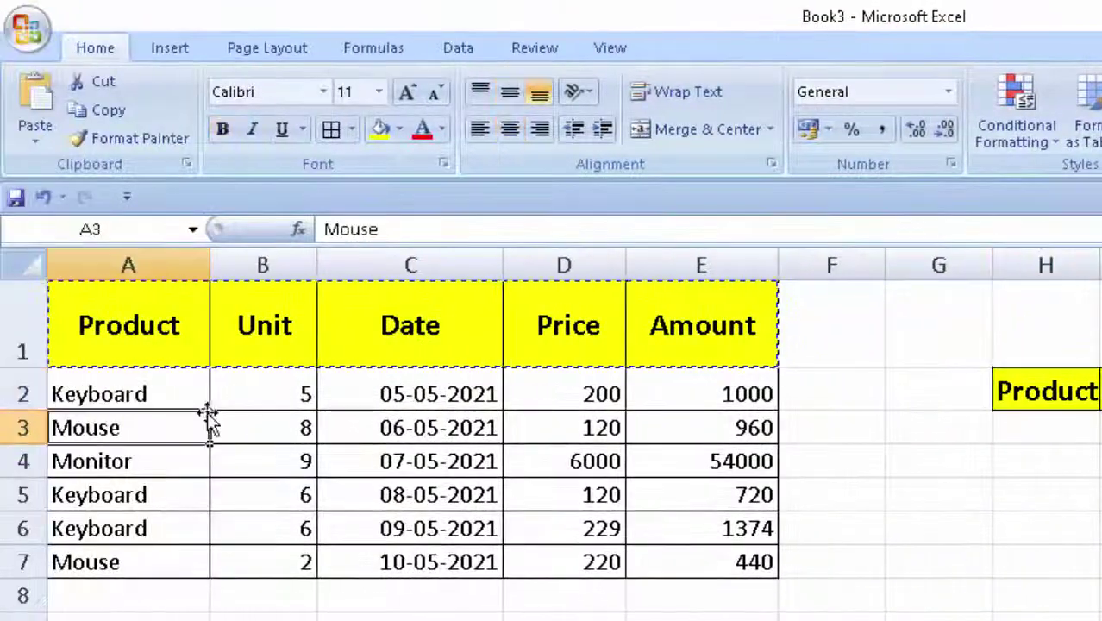
pyautogui.click(174, 386)
pyautogui.doubleClick(173, 385)
pyautogui.click(177, 444)
pyautogui.click(140, 389)
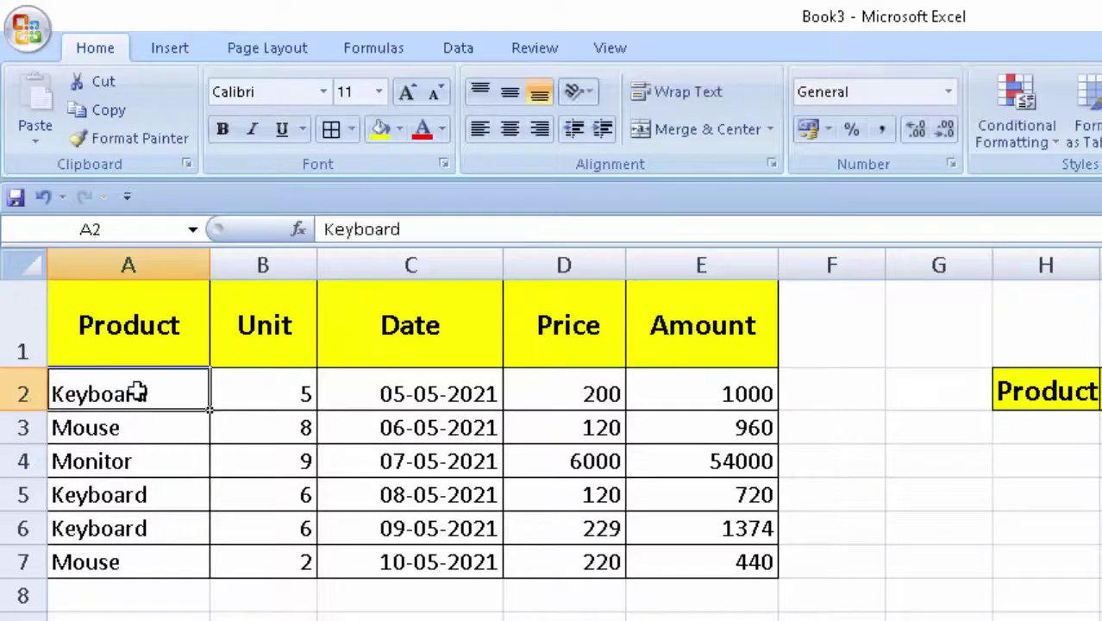
pyautogui.moveTo(140, 389); pyautogui.dragTo(683, 394)
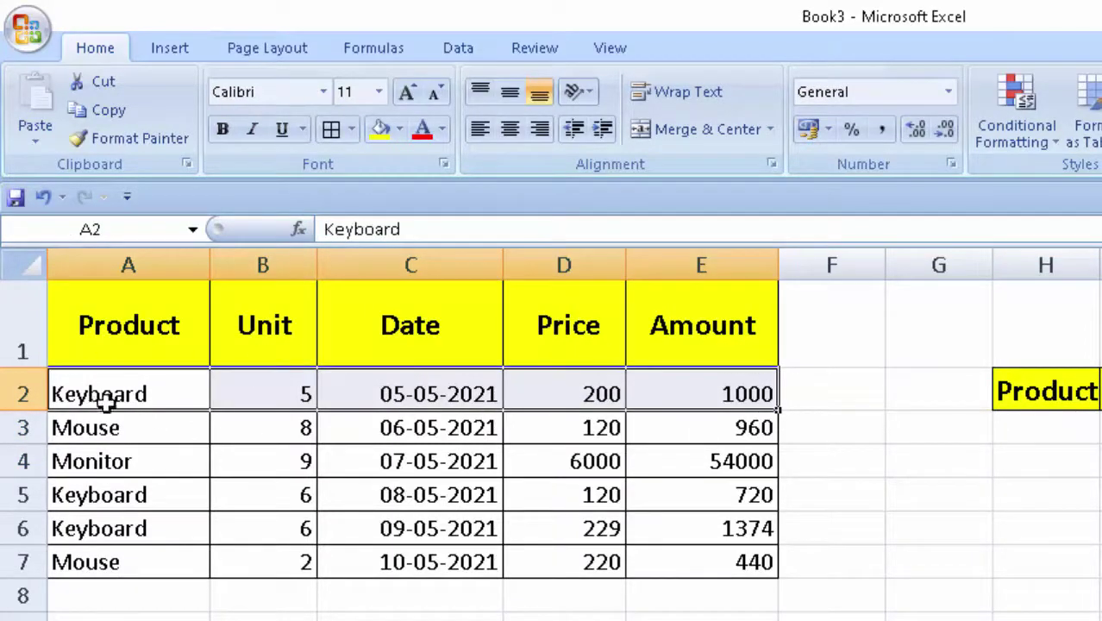
pyautogui.click(129, 138)
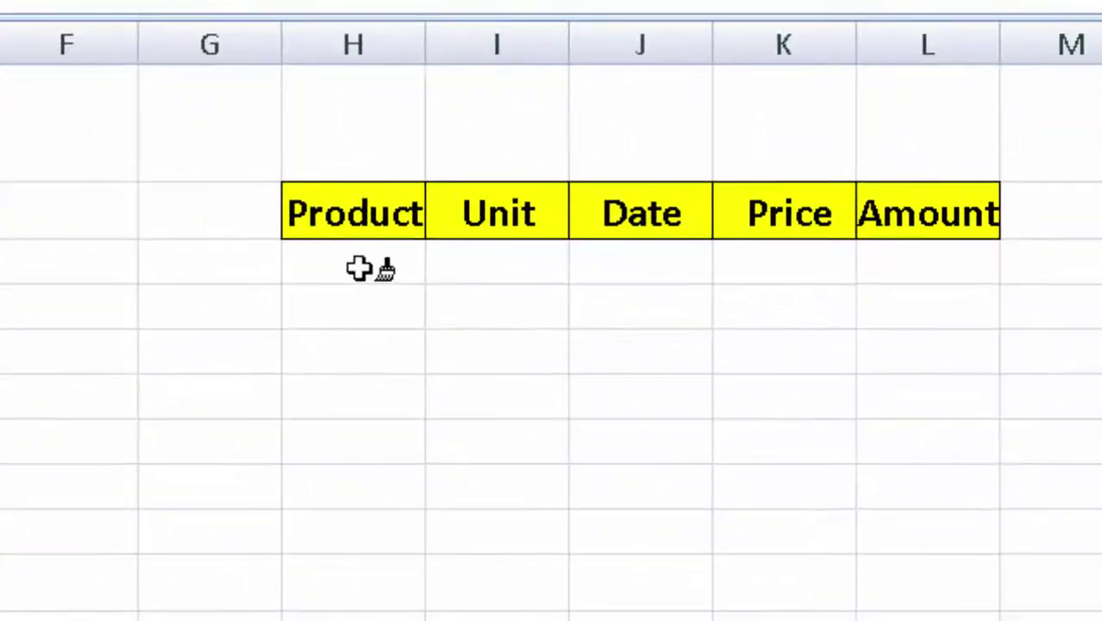
pyautogui.moveTo(357, 266); pyautogui.dragTo(911, 246)
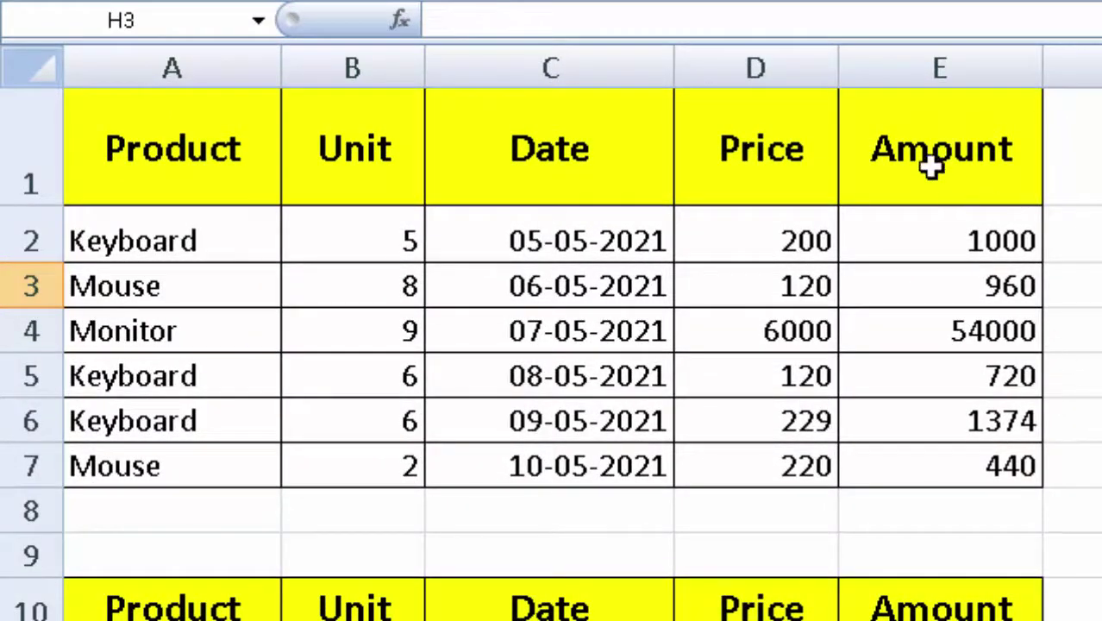
# - Copy the yellow Amount header from E1 into H4
pyautogui.click(931, 168)
pyautogui.rightClick(931, 169)
pyautogui.click(997, 229)
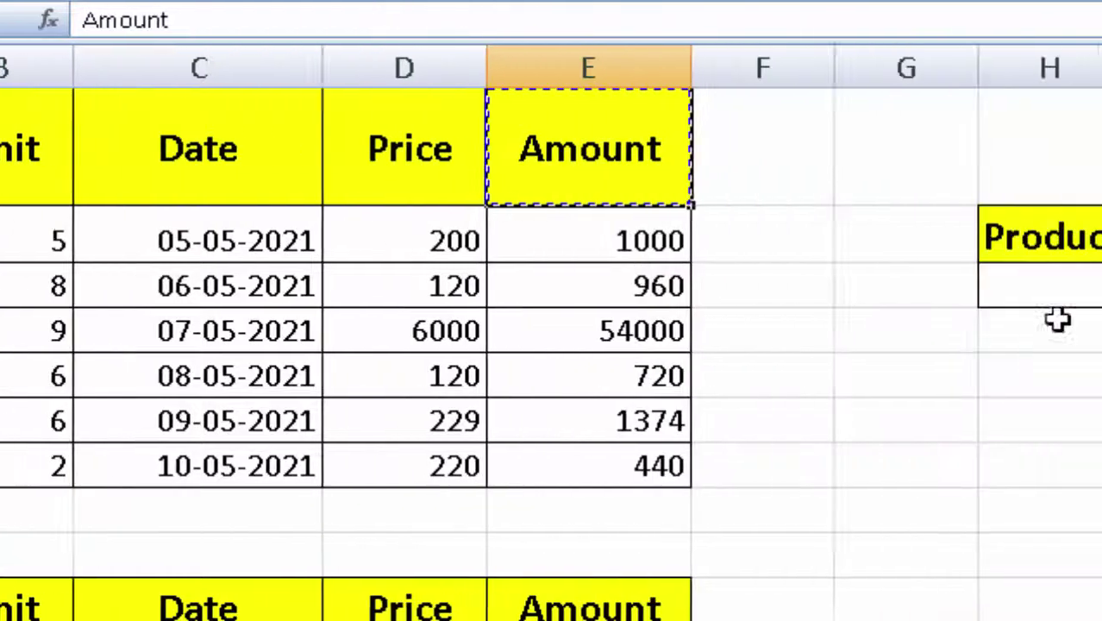
pyautogui.click(577, 335)
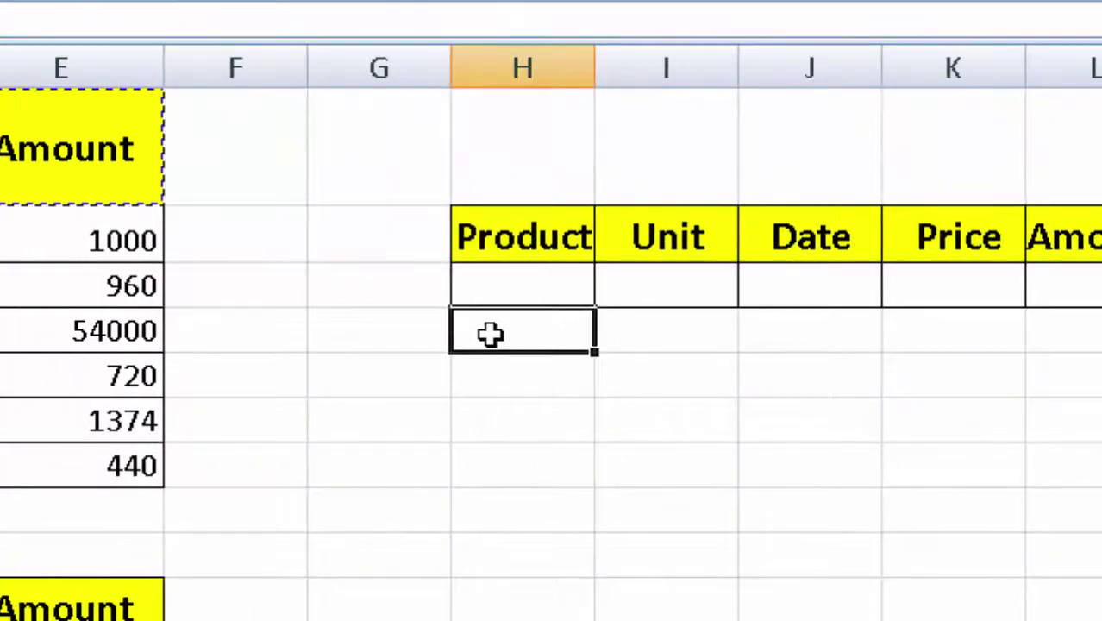
pyautogui.hotkey('ctrl', 'v')
# - Enter =DSUM(A1:E7,"Amount",H2:L3) in I4, which returns 58494
pyautogui.click(697, 337)
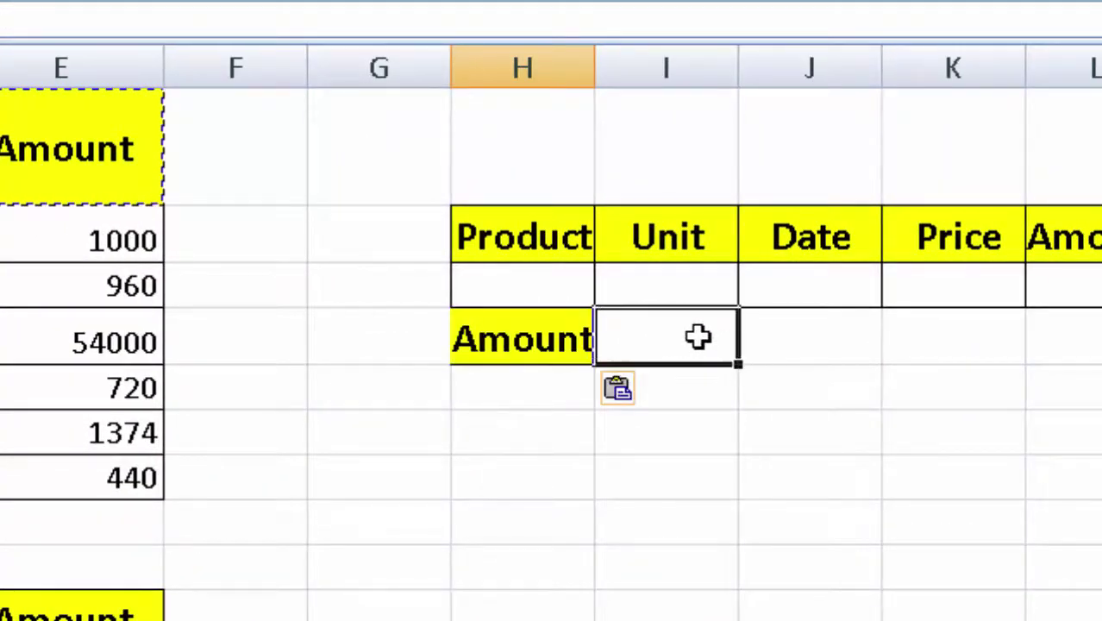
pyautogui.write('=d')
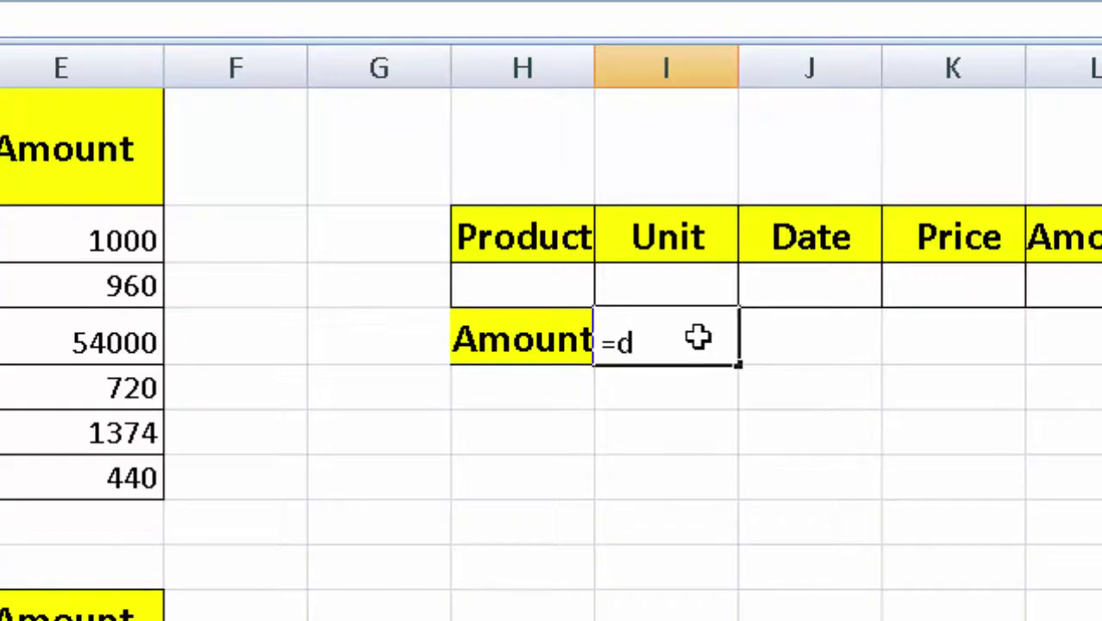
pyautogui.write('sum')
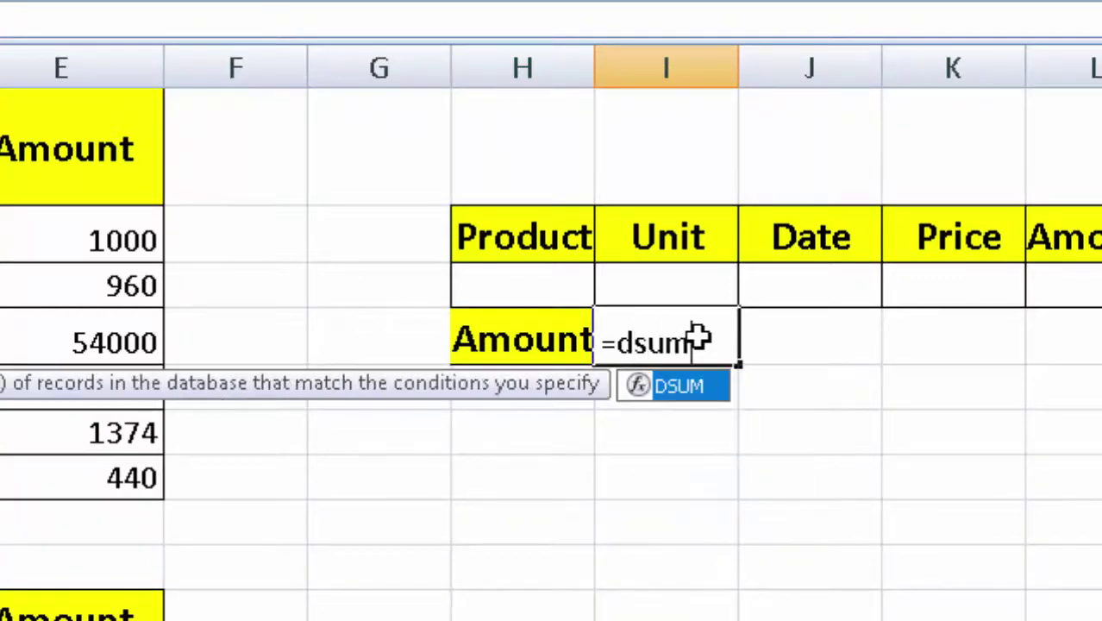
pyautogui.press('Tab')
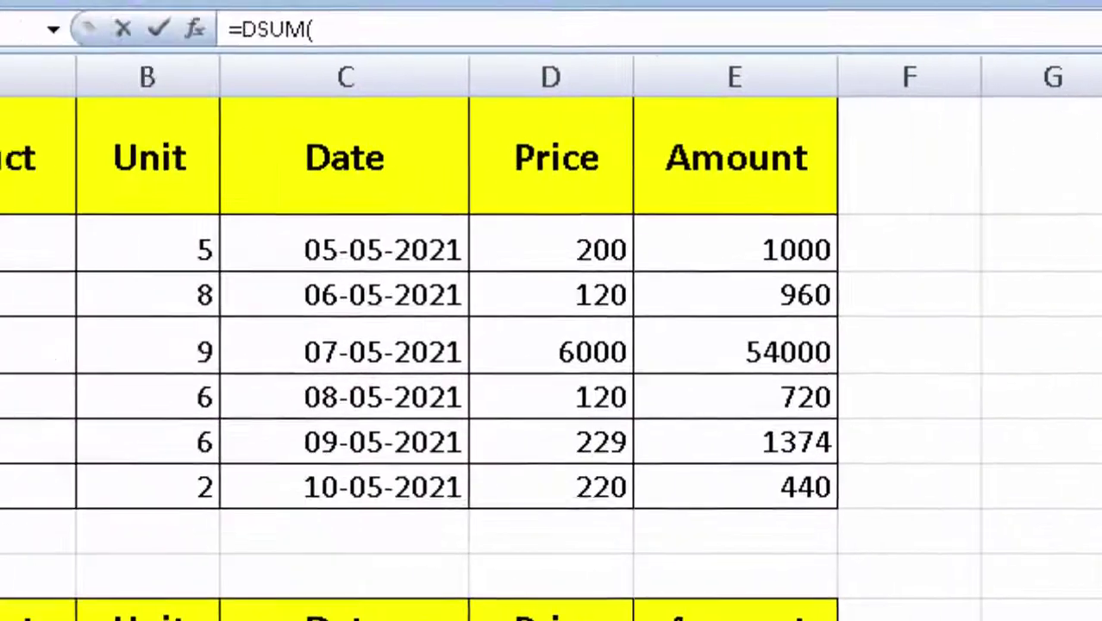
pyautogui.moveTo(217, 157)
pyautogui.mouseDown()
pyautogui.moveTo(483, 321)
pyautogui.moveTo(901, 498)
pyautogui.mouseUp()
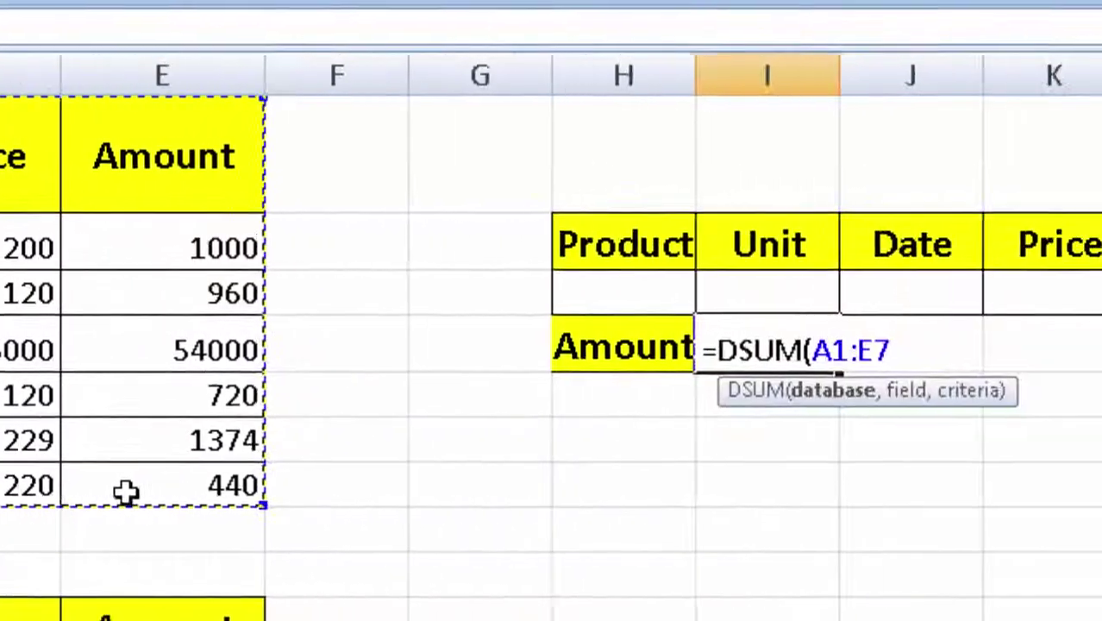
pyautogui.write(',"')
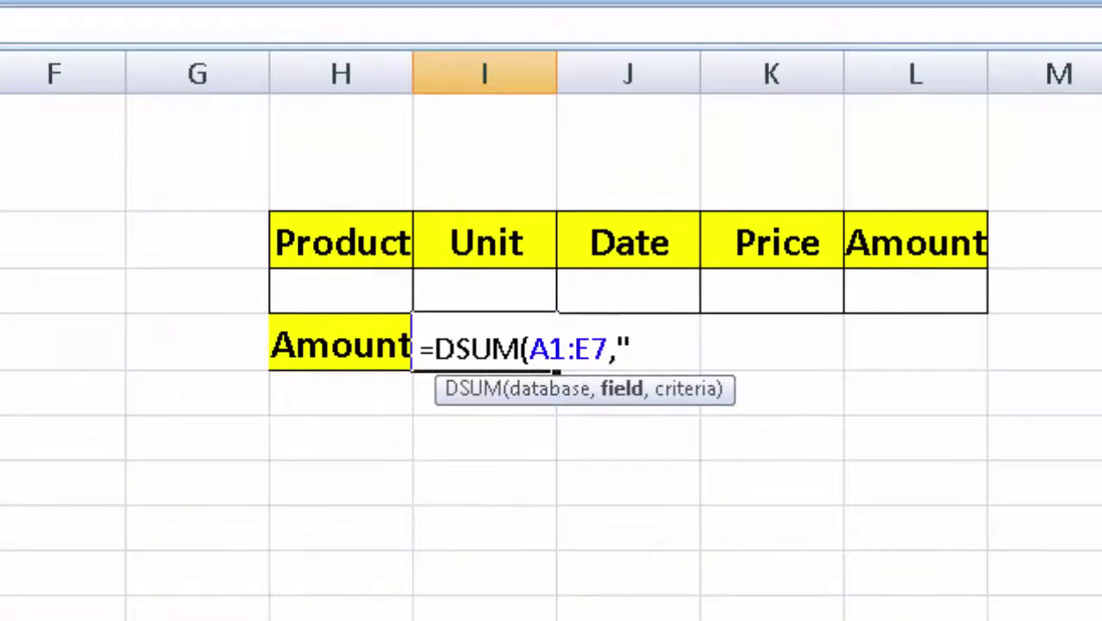
pyautogui.write('Amoun')
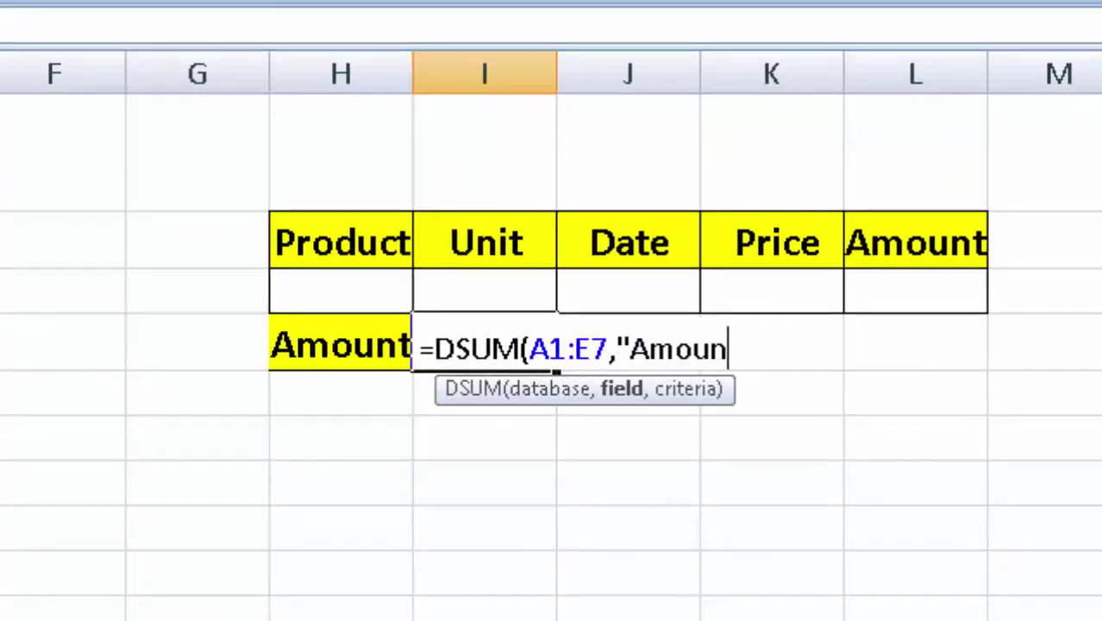
pyautogui.write('t"')
pyautogui.write(',')
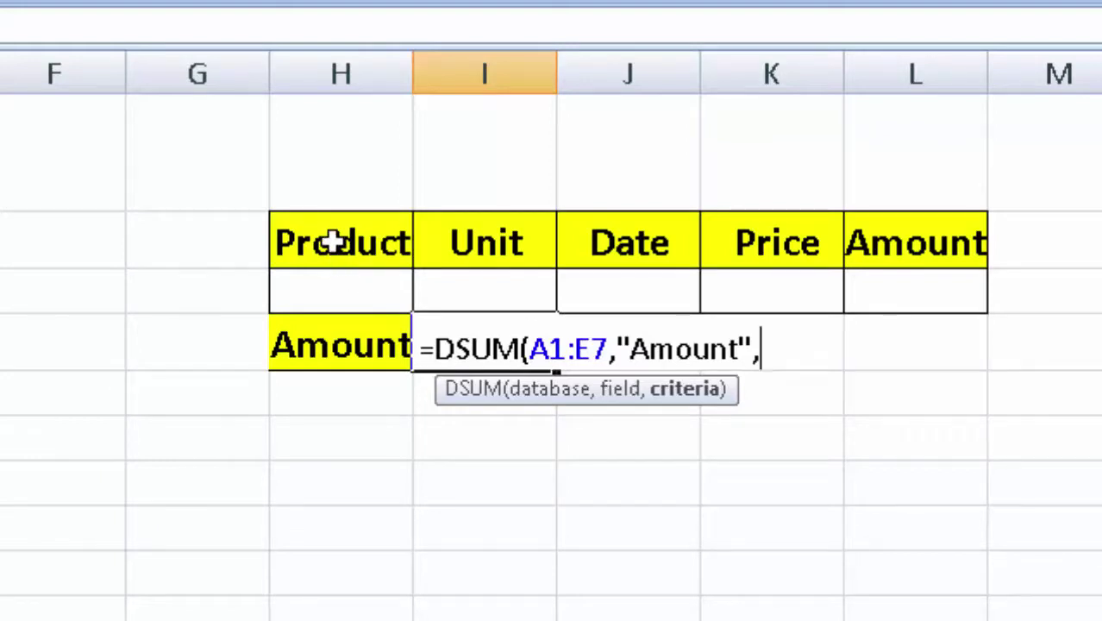
pyautogui.moveTo(333, 242); pyautogui.dragTo(435, 283)
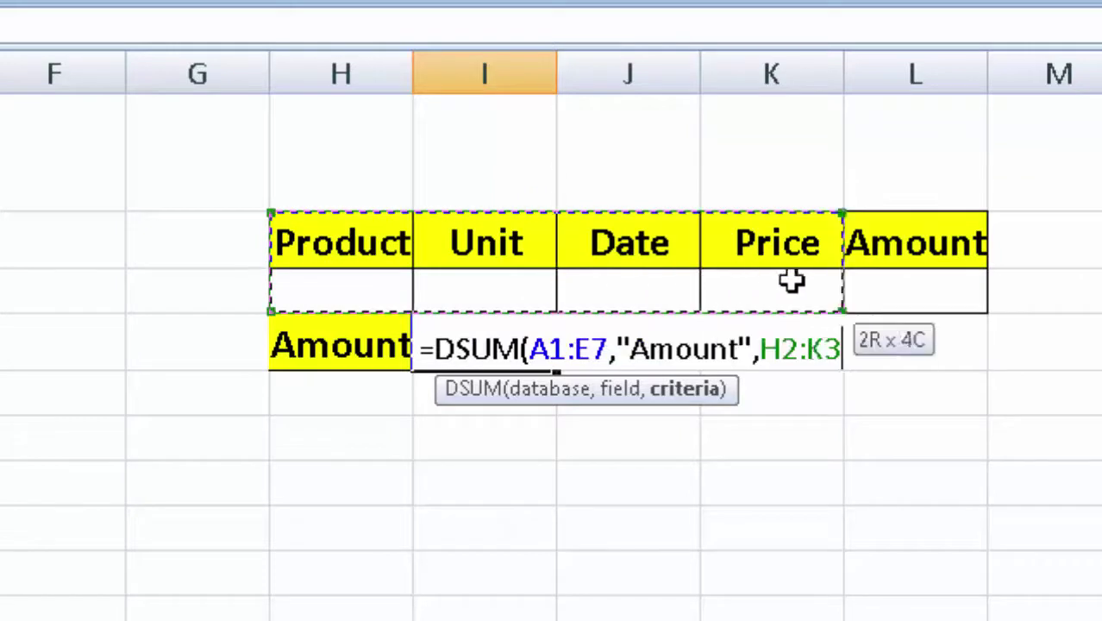
pyautogui.moveTo(435, 282); pyautogui.dragTo(893, 283)
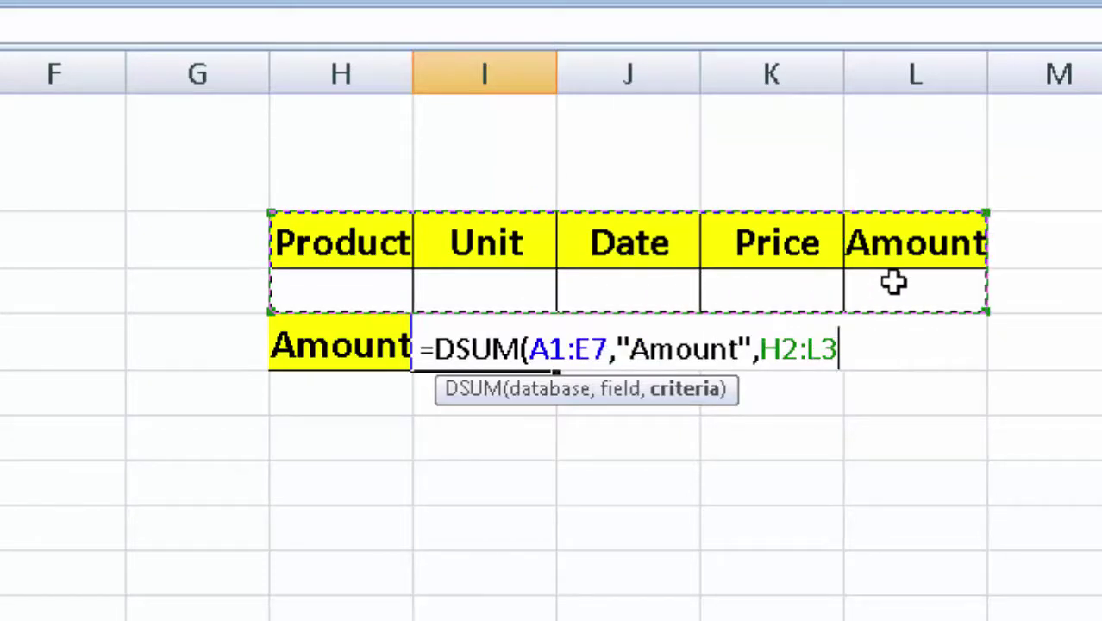
pyautogui.write(')')
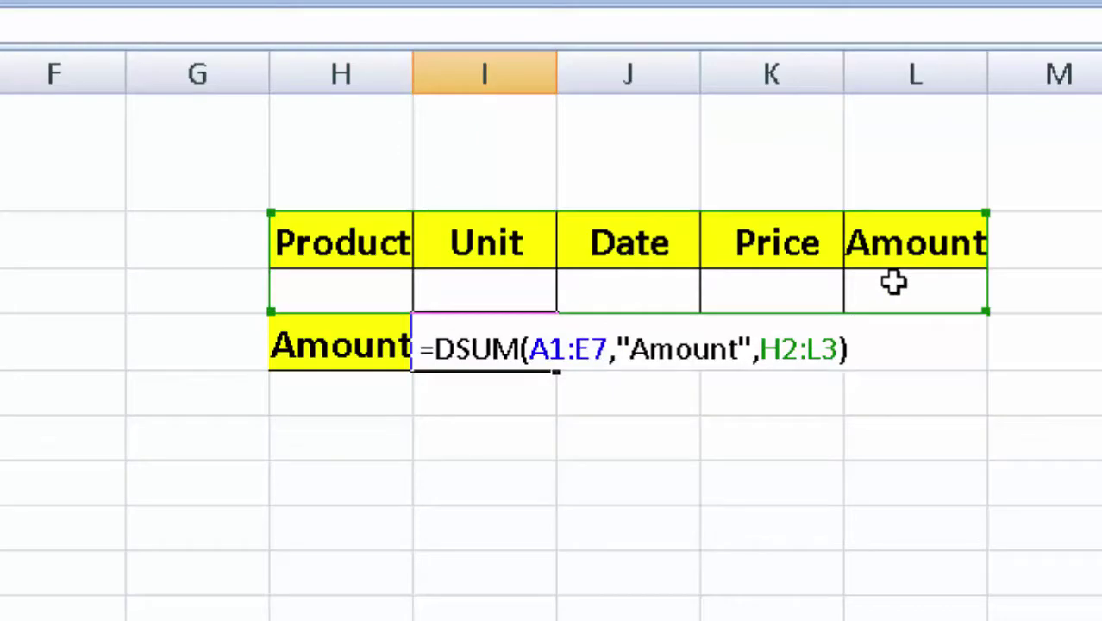
pyautogui.press('Return')
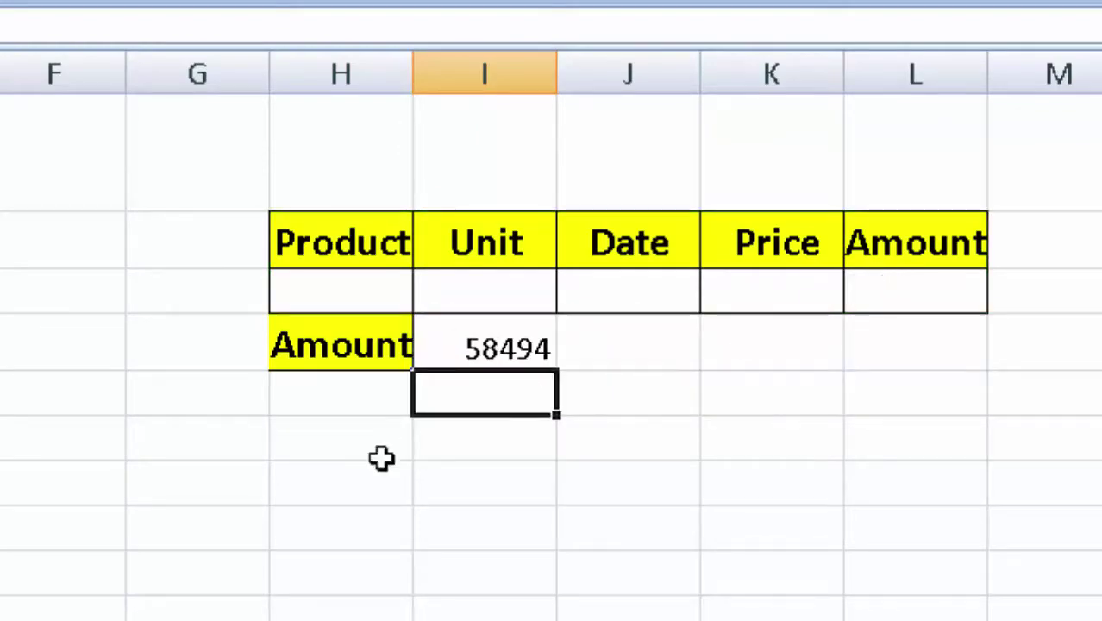
# - Widen columns I and H so the DSUM result and criteria fit
pyautogui.click(500, 352)
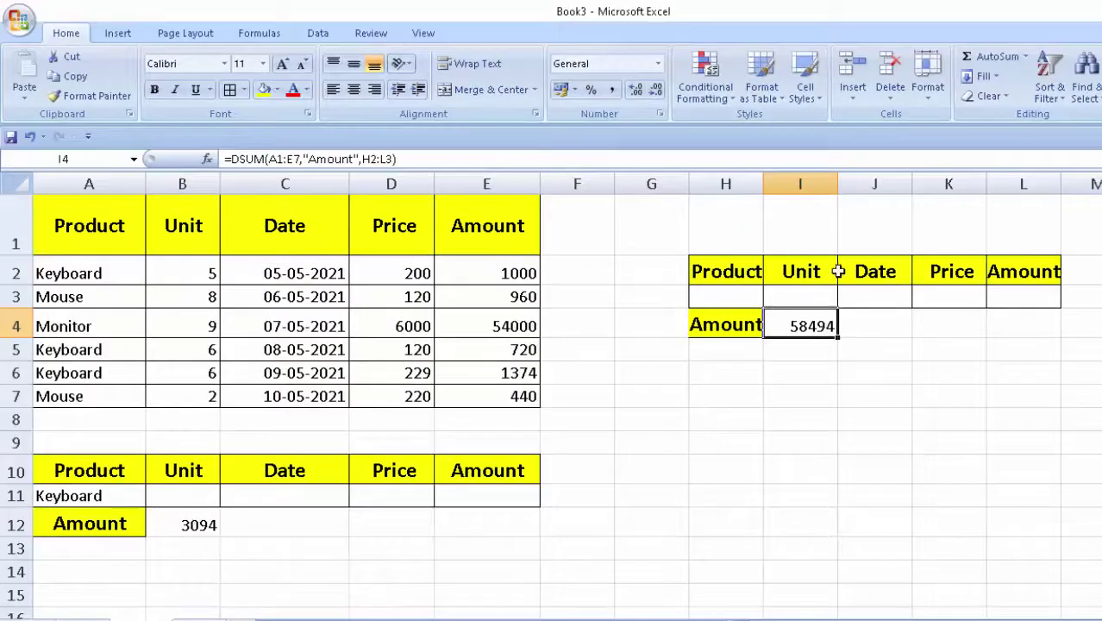
pyautogui.moveTo(867, 184); pyautogui.dragTo(884, 224)
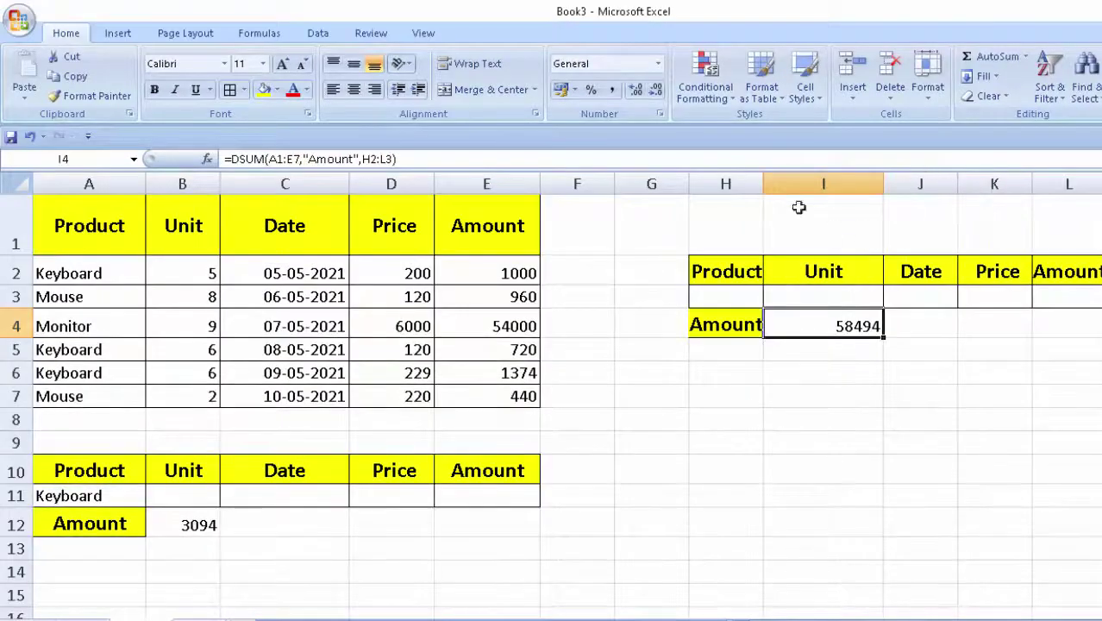
pyautogui.moveTo(760, 181); pyautogui.dragTo(814, 231)
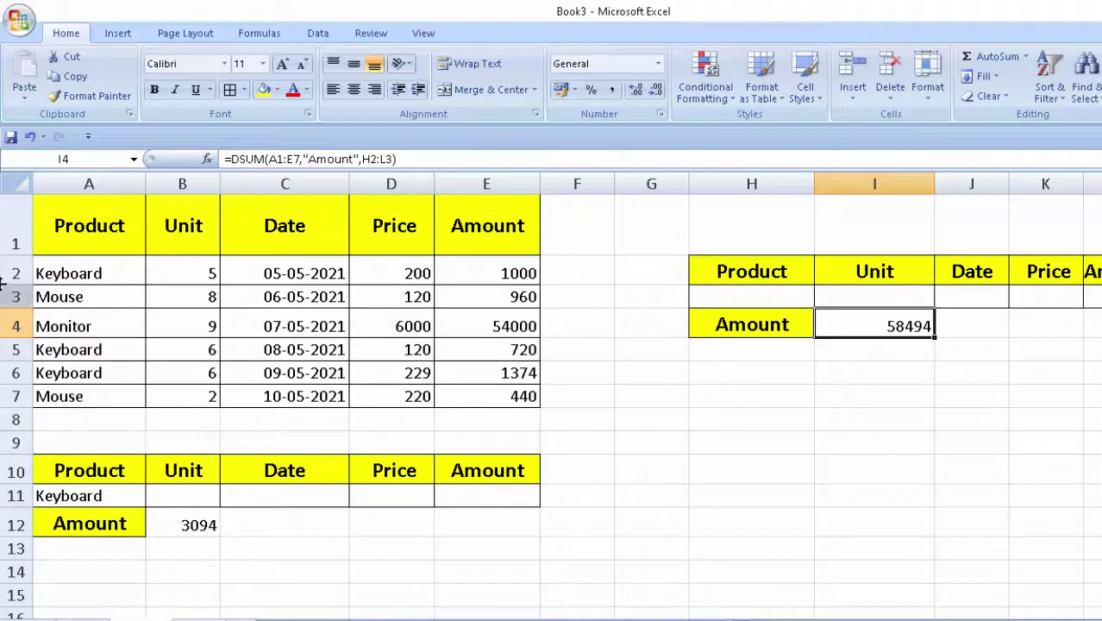
# - Enter Keyboard as the Product criterion in H3, making I4 recalculate to 3094
pyautogui.click(102, 351)
pyautogui.rightClick(102, 351)
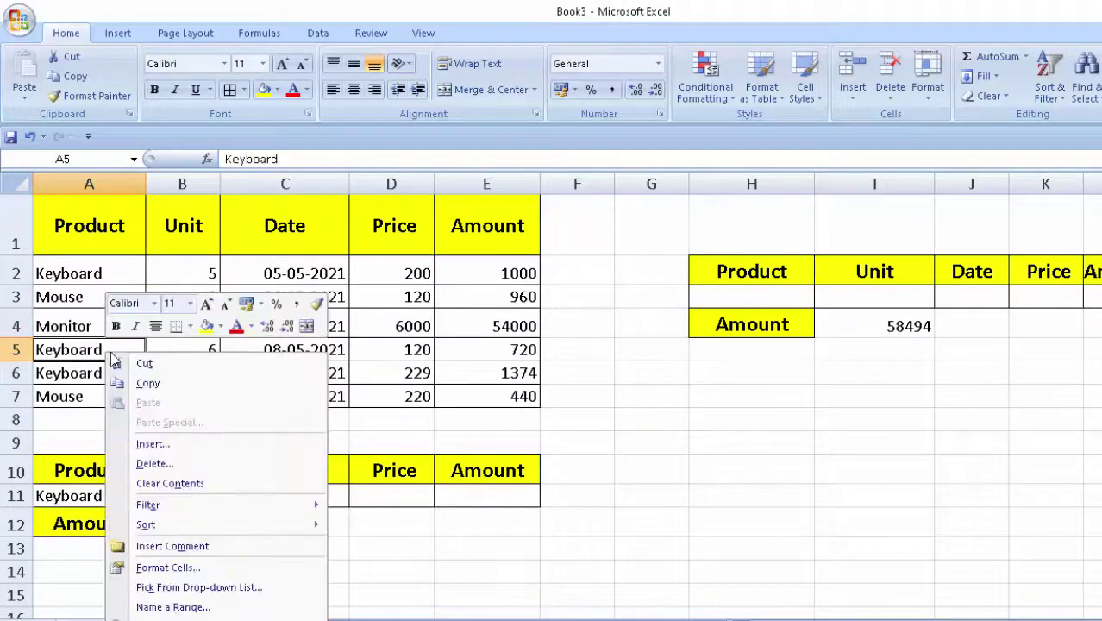
pyautogui.click(146, 383)
pyautogui.click(773, 300)
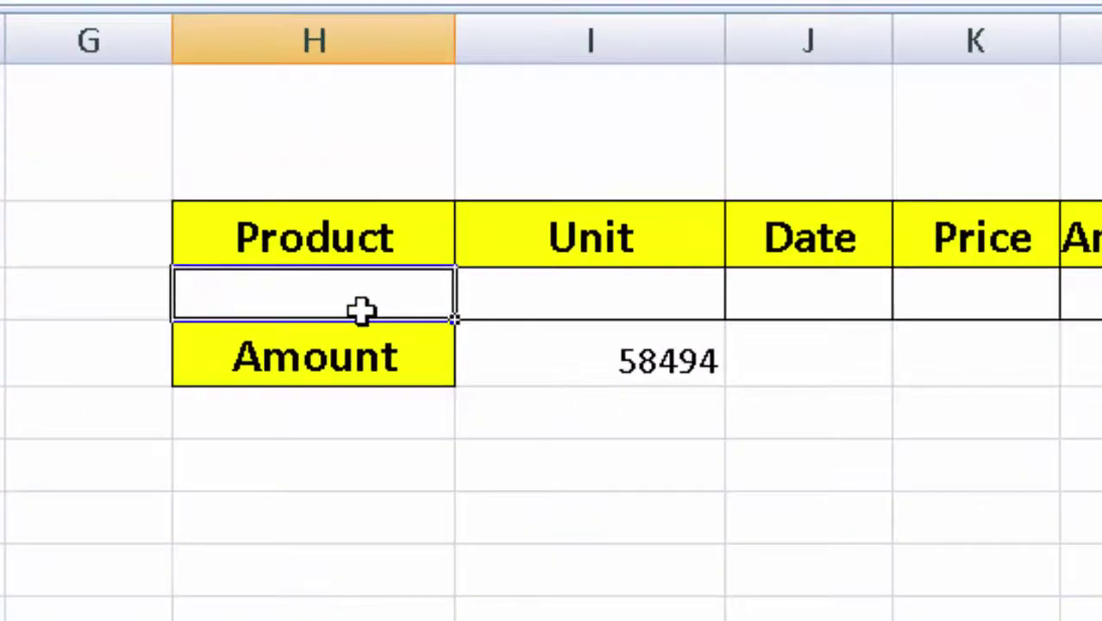
pyautogui.write('Ke')
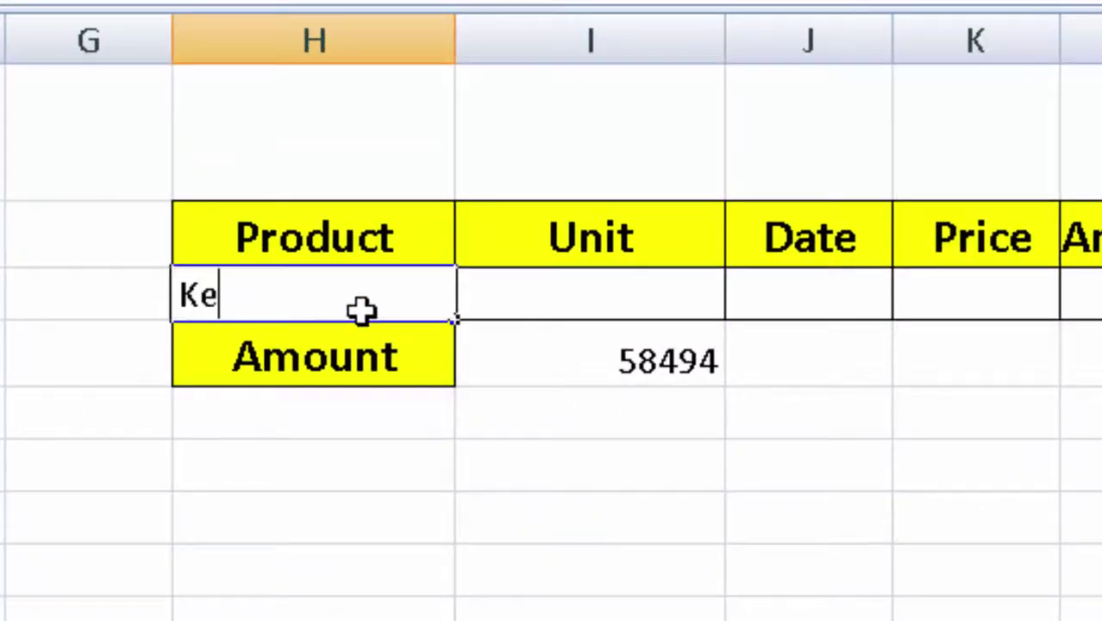
pyautogui.write('yboar')
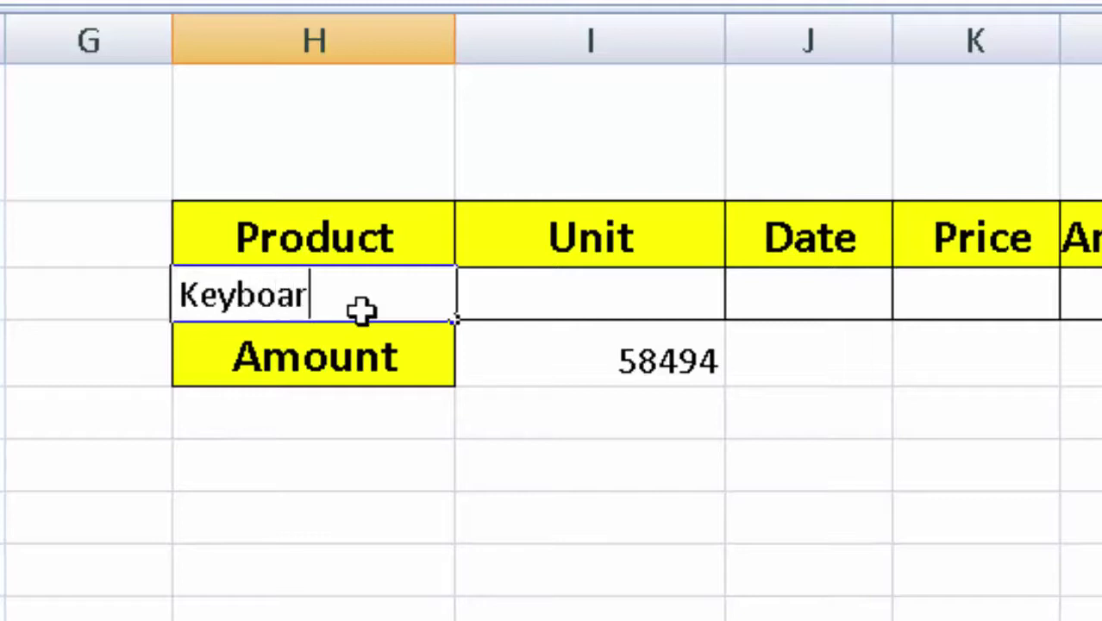
pyautogui.write('d')
pyautogui.press('Return')
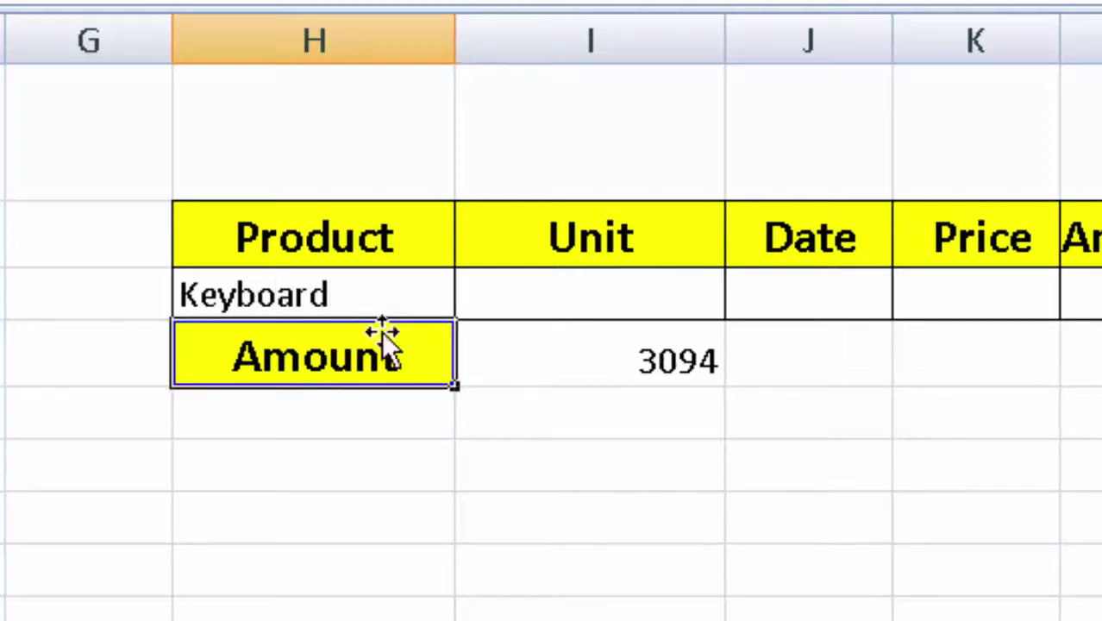
pyautogui.click(640, 348)
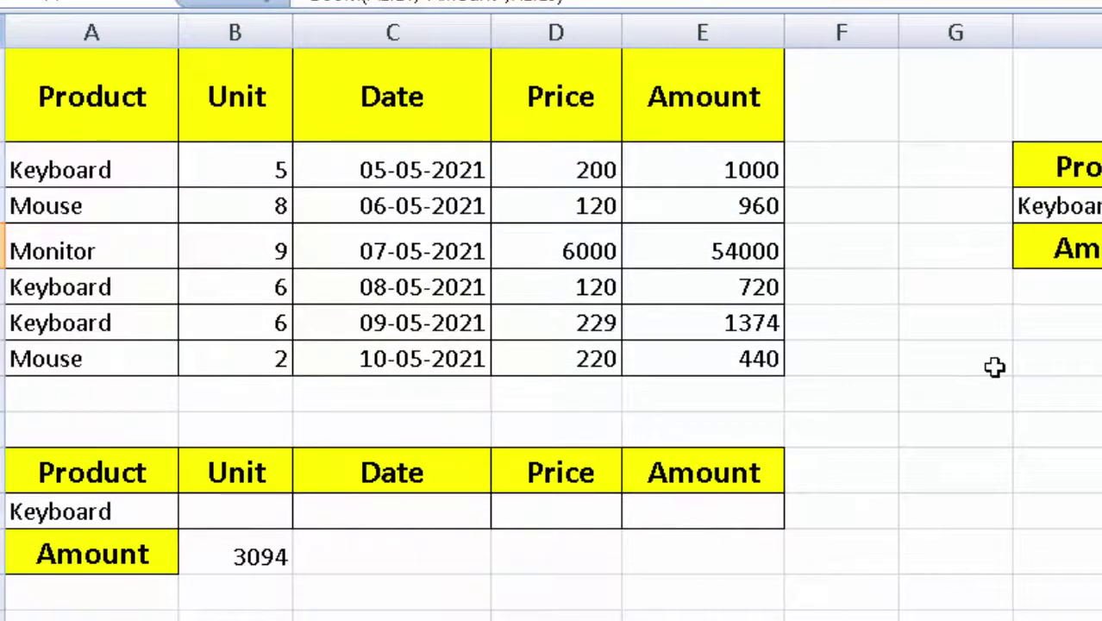
# - Build =E2+E5+E6 in G7 to sum the Keyboard amounts, giving 3094
pyautogui.click(994, 367)
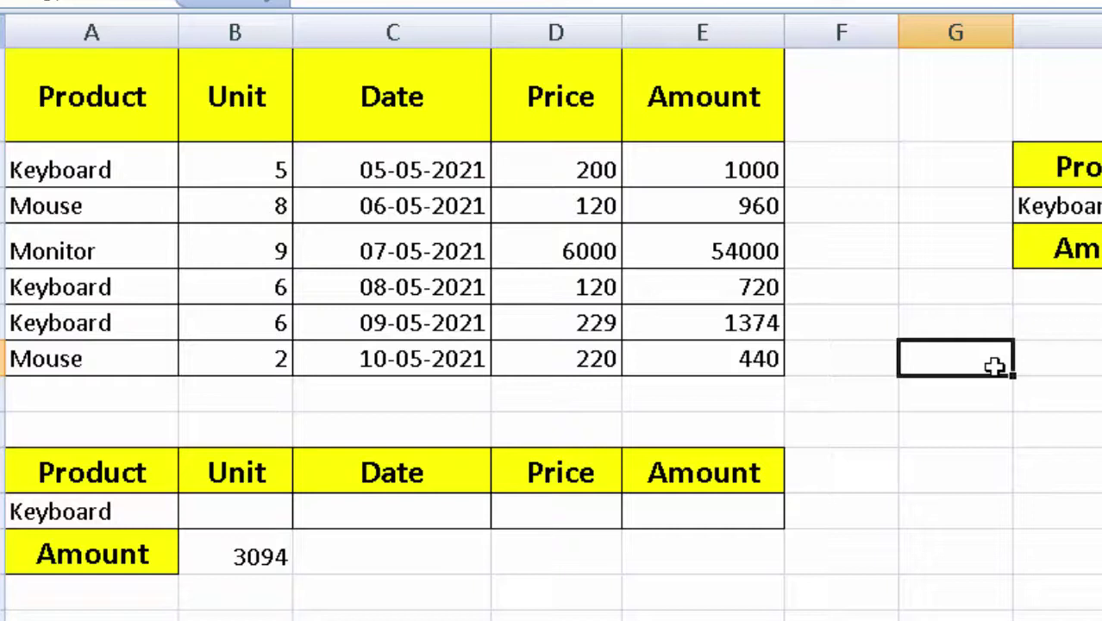
pyautogui.write('=')
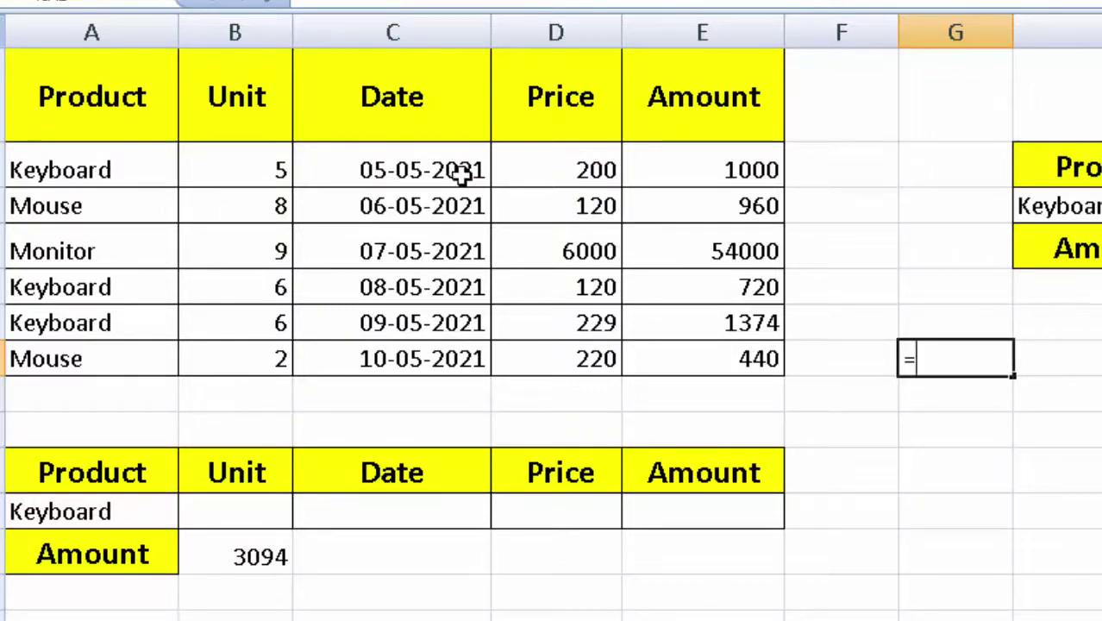
pyautogui.click(688, 160)
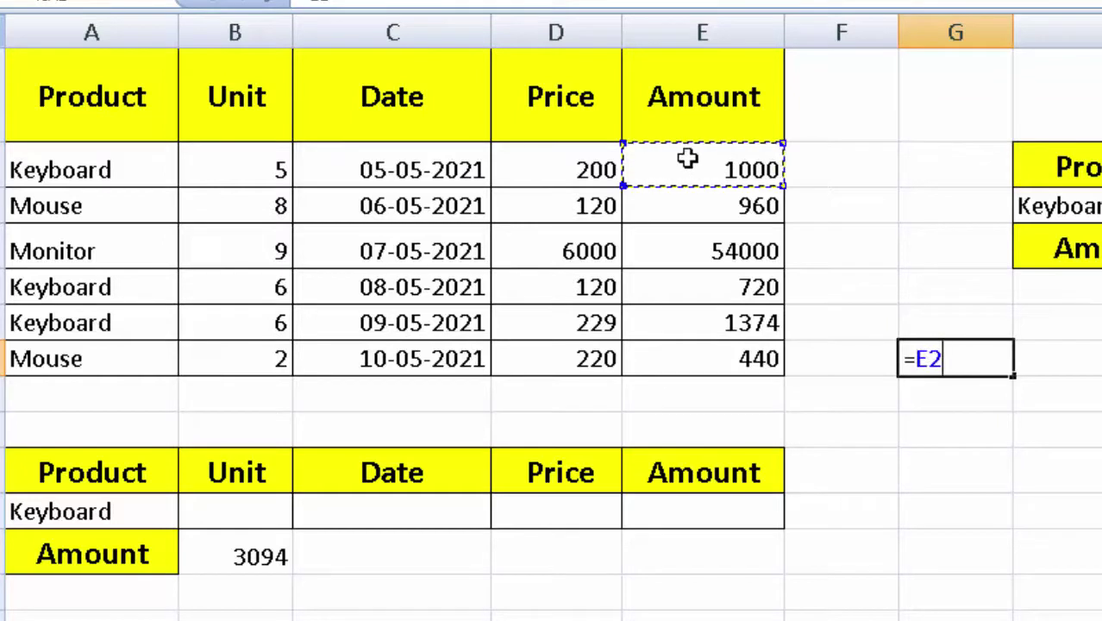
pyautogui.write('+')
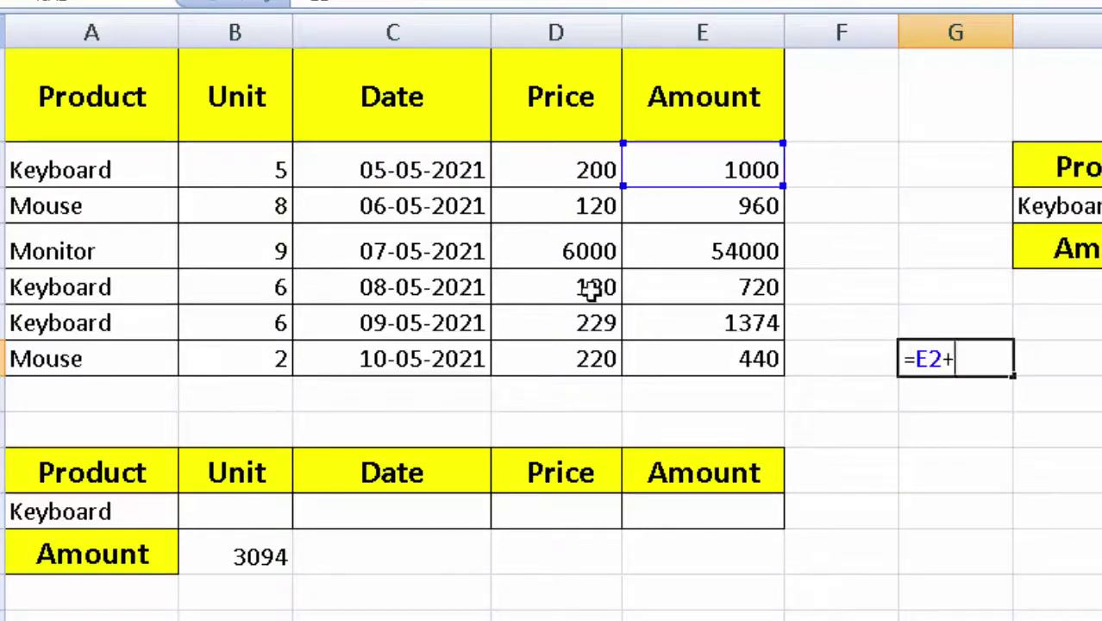
pyautogui.click(717, 289)
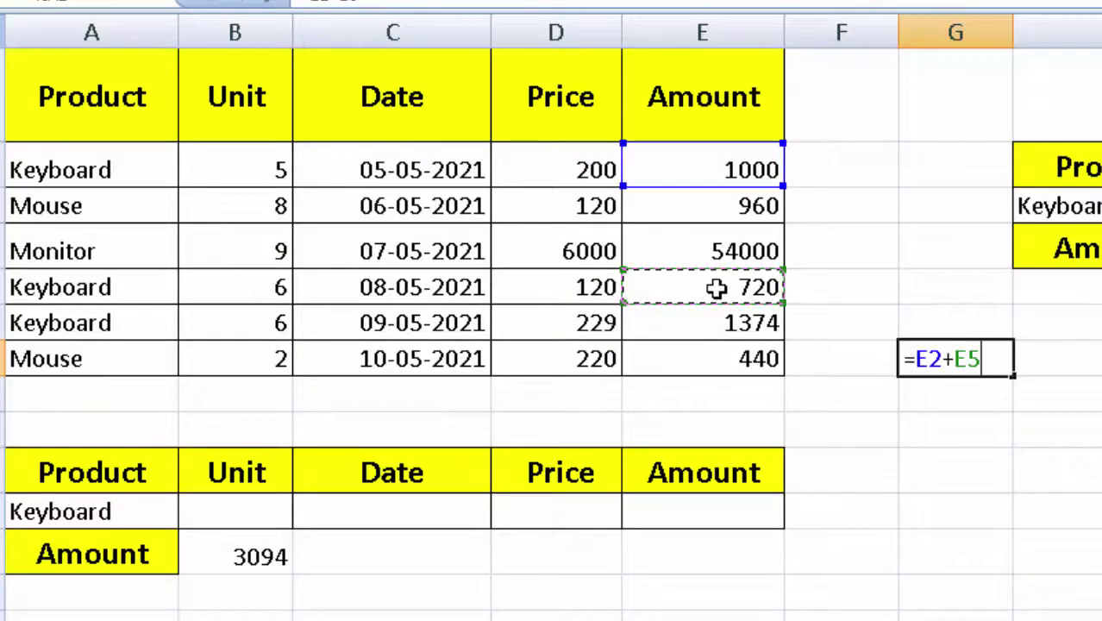
pyautogui.write('+')
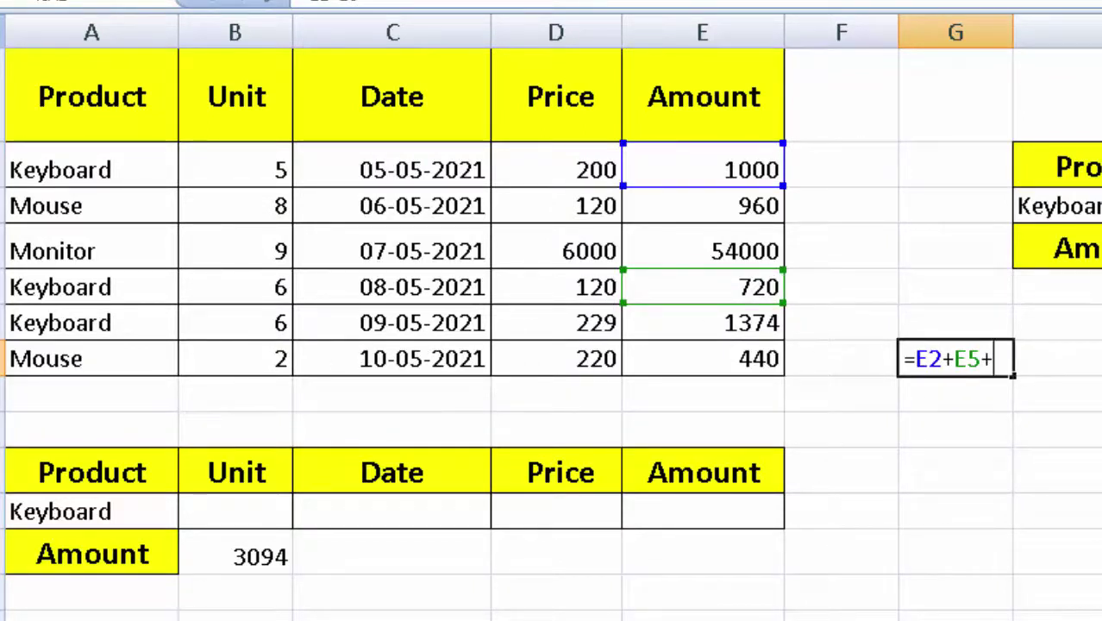
pyautogui.click(686, 317)
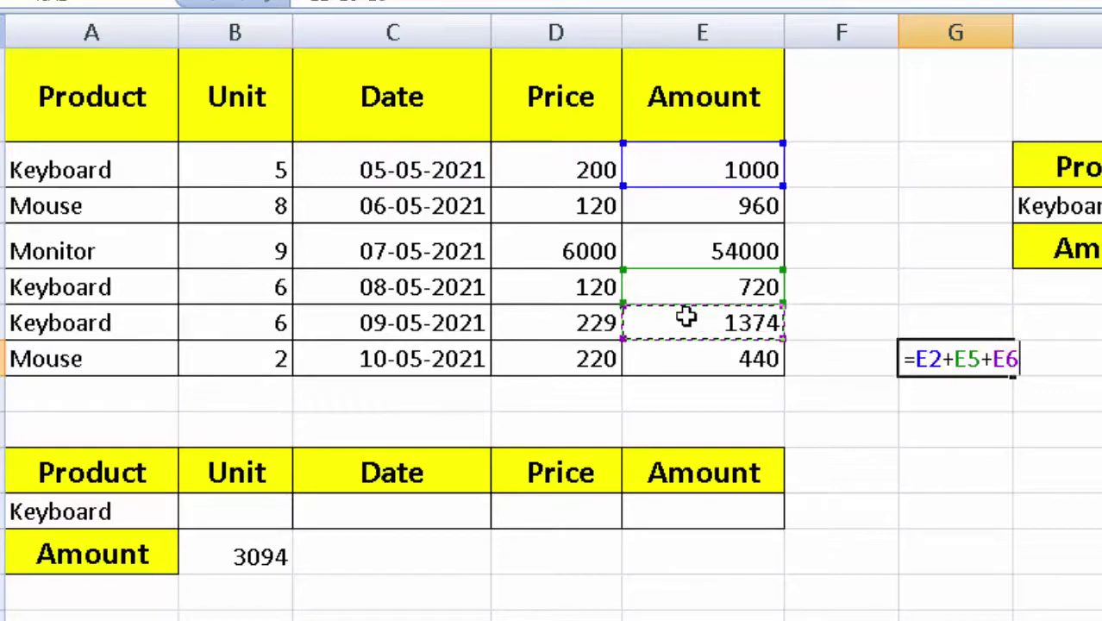
pyautogui.press('Return')
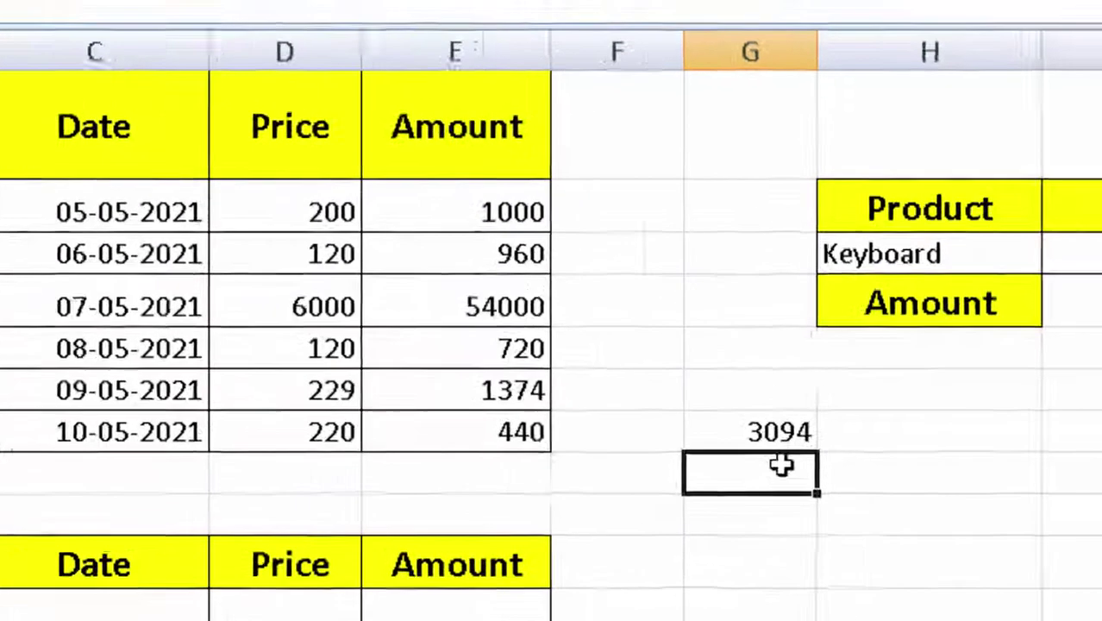
pyautogui.click(987, 369)
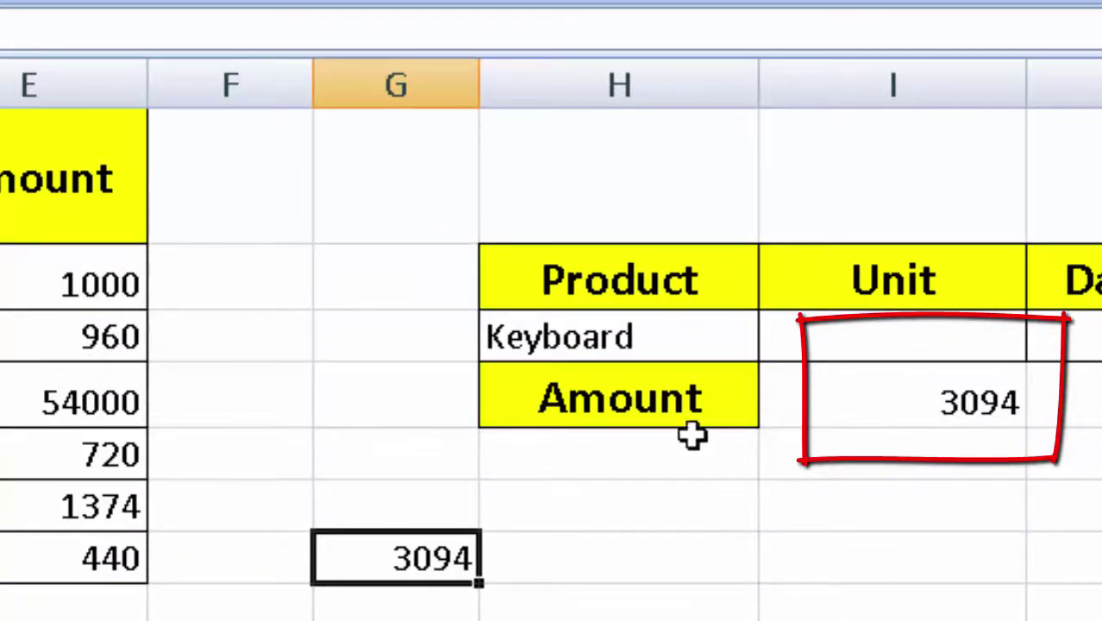
# - Switch the H3 criterion to Mouse, giving a DSUM of 1400, and delete the 3094 check
pyautogui.click(695, 339)
pyautogui.doubleClick(699, 341)
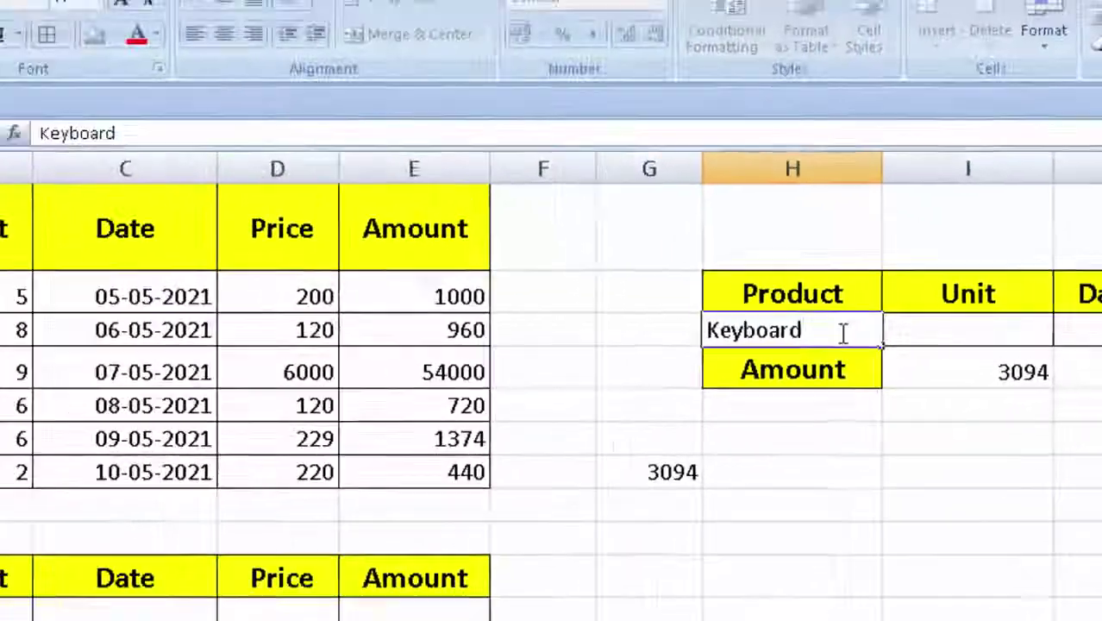
pyautogui.press('BackSpace')
pyautogui.press('BackSpace')
pyautogui.press('BackSpace')
pyautogui.press('BackSpace')
pyautogui.press('BackSpace')
pyautogui.write('Mous')
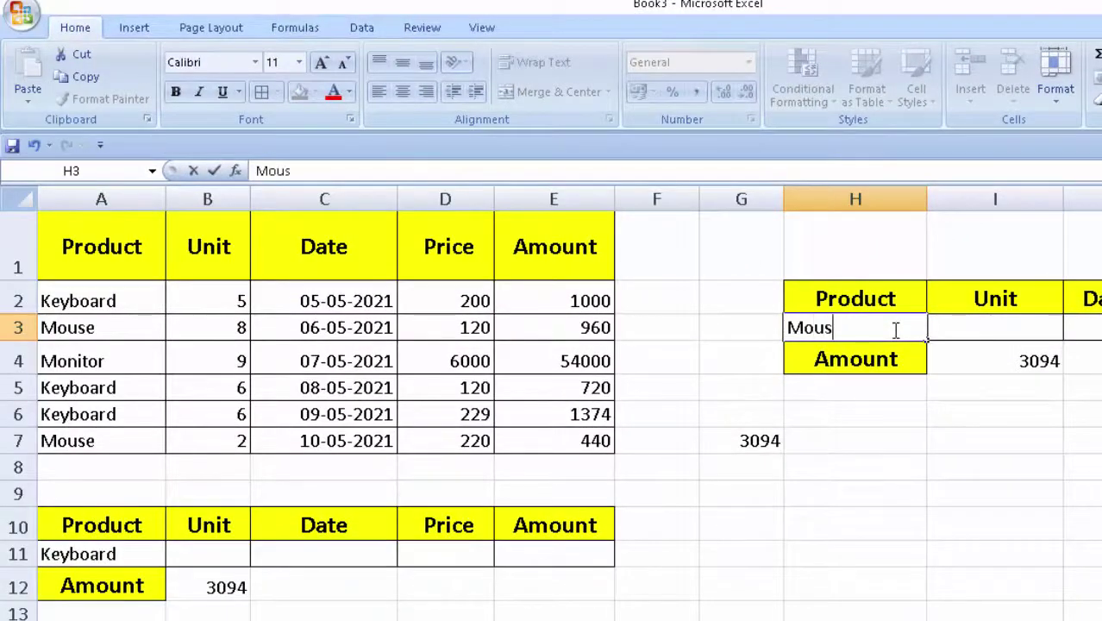
pyautogui.write('e')
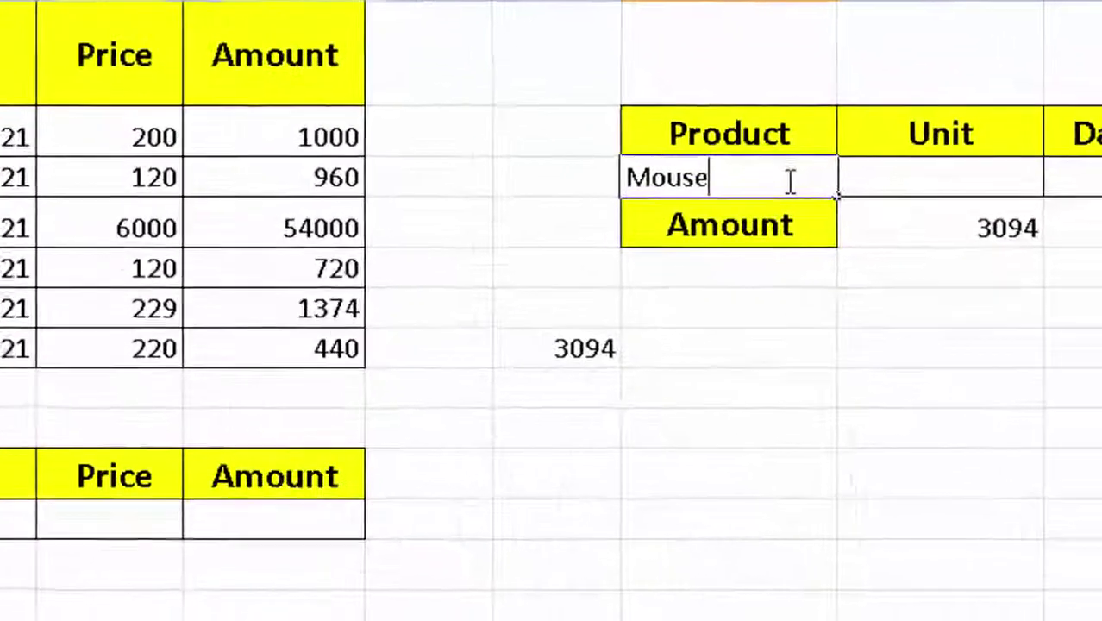
pyautogui.press('Return')
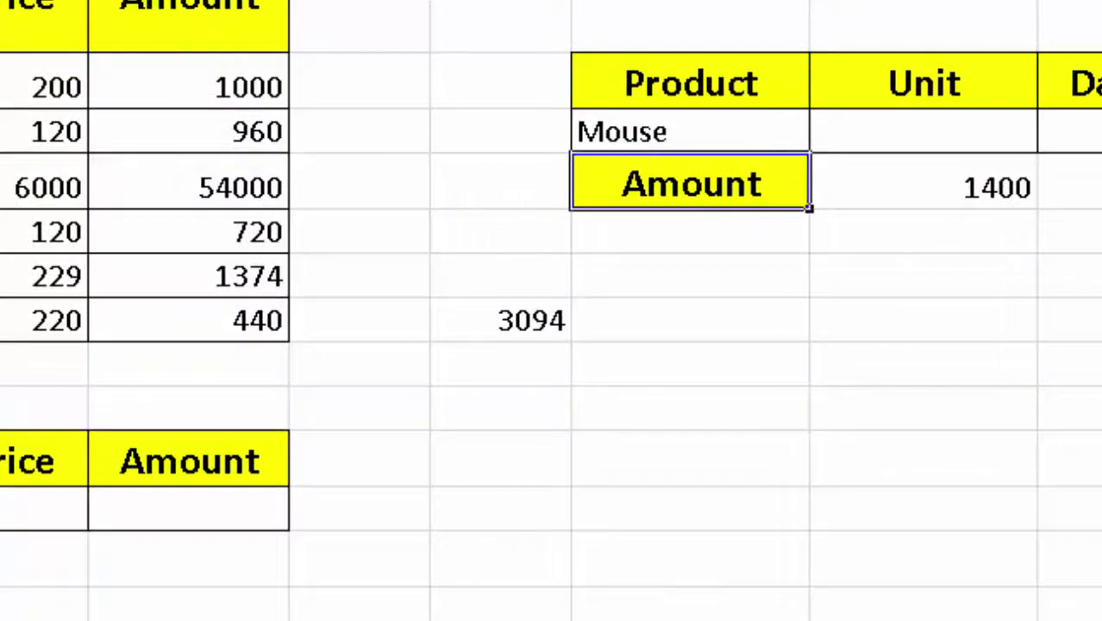
pyautogui.click(545, 321)
pyautogui.press('Delete')
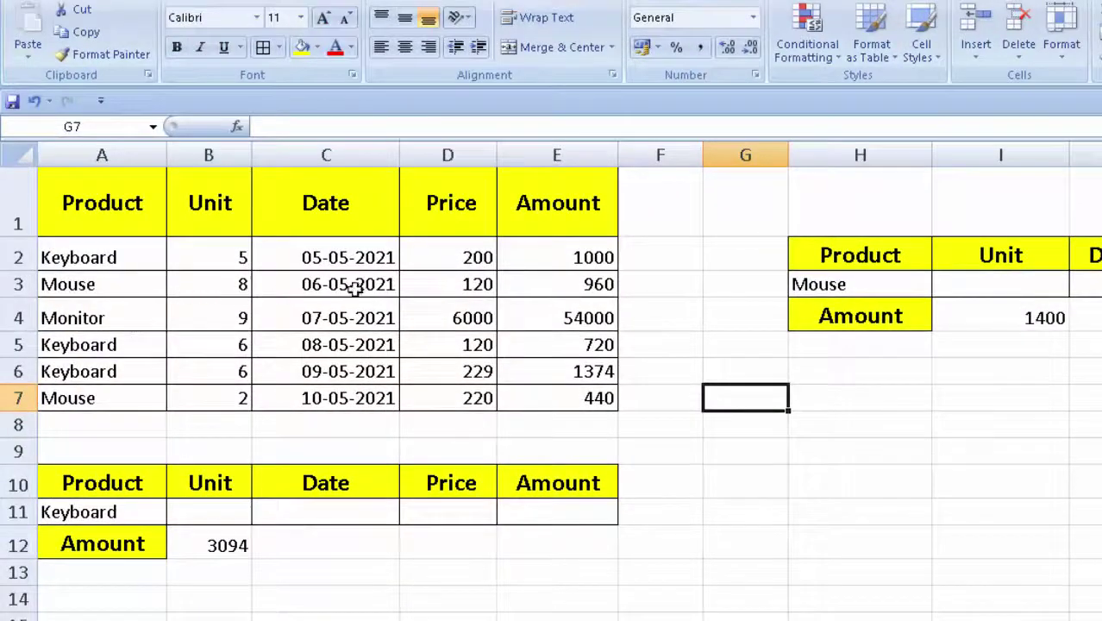
# - Enter the Mouse amounts 960 and 440 in G7 and G8
pyautogui.write('960')
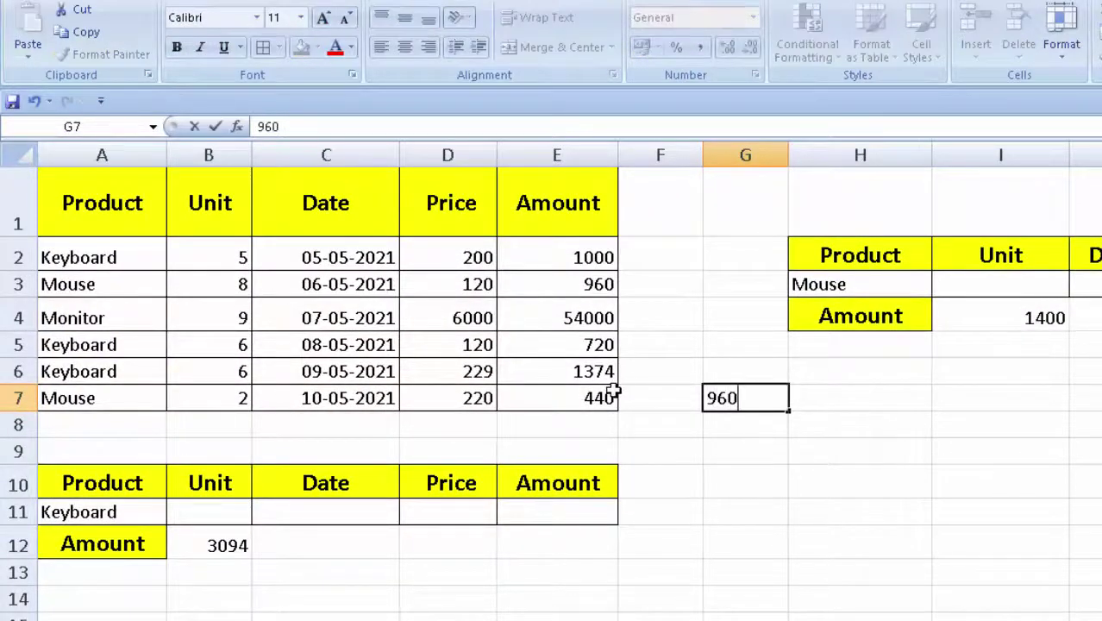
pyautogui.press('Return')
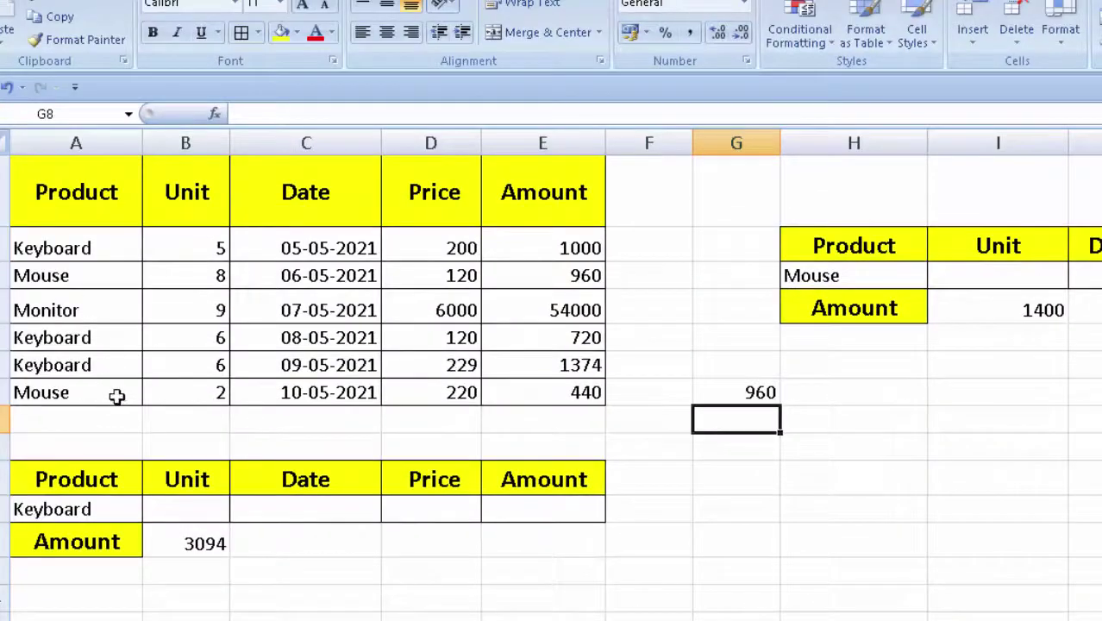
pyautogui.write('440')
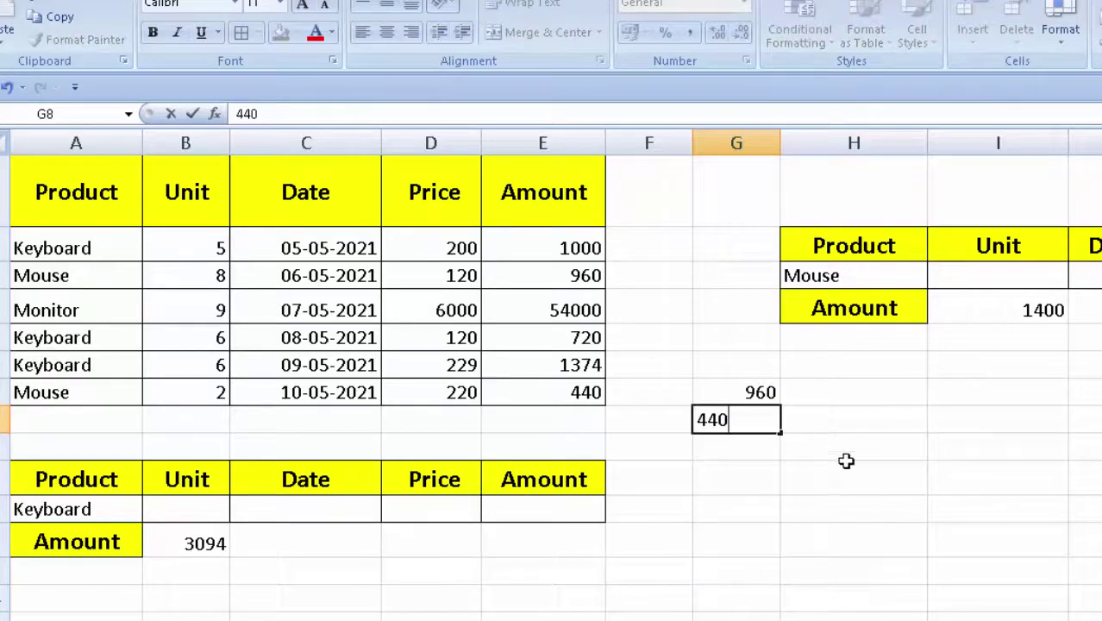
pyautogui.click(801, 461)
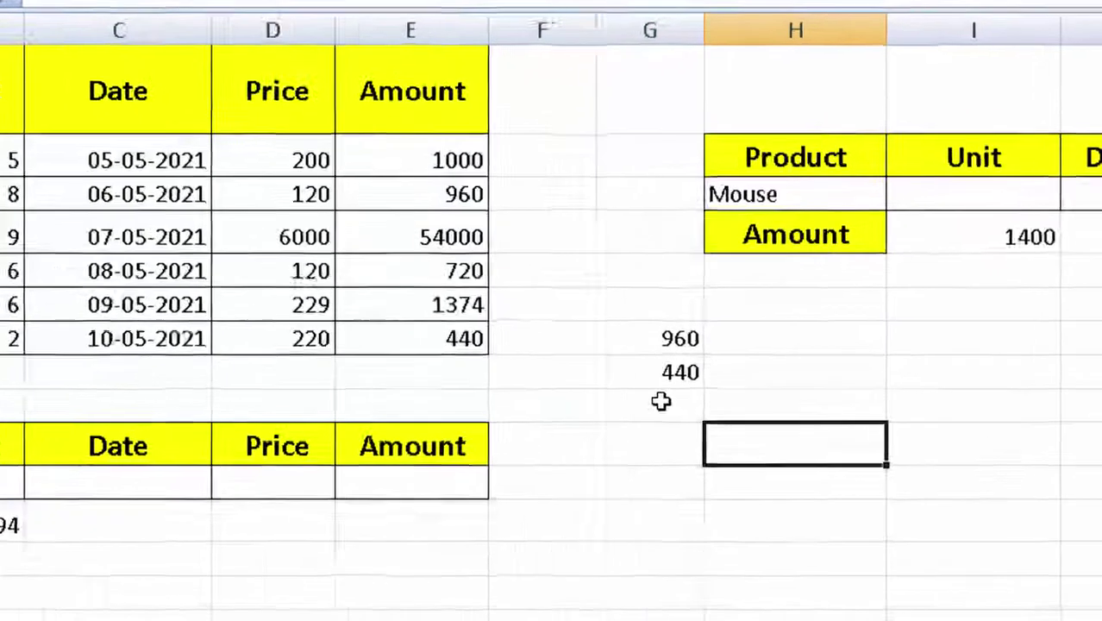
# - Total them with =SUM(G7:G8) in G9, giving 1400
pyautogui.click(661, 401)
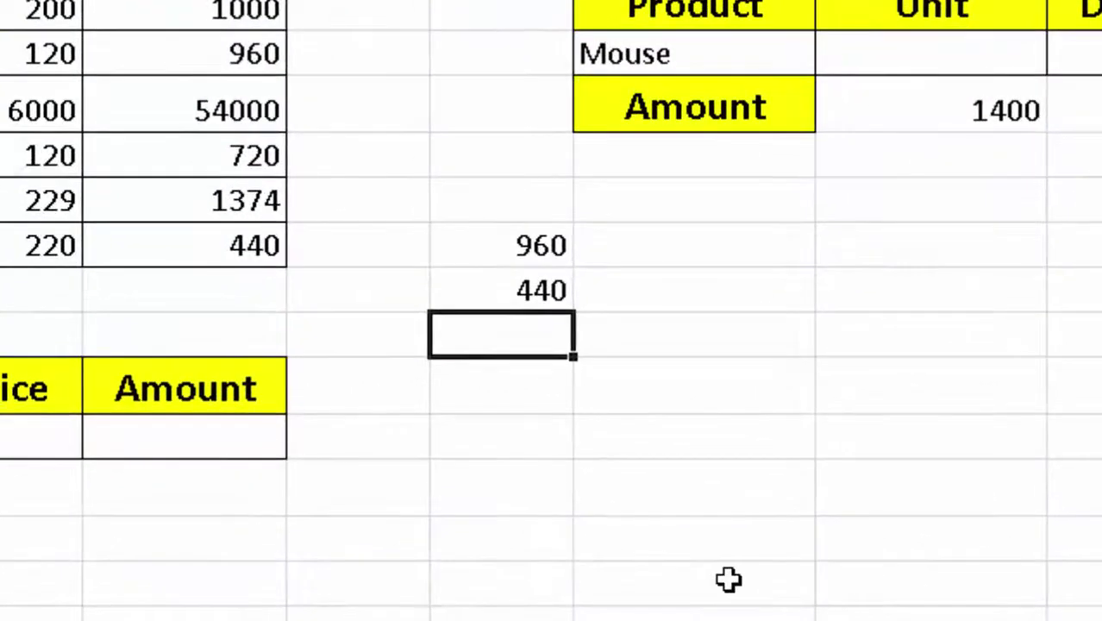
pyautogui.write('=sum')
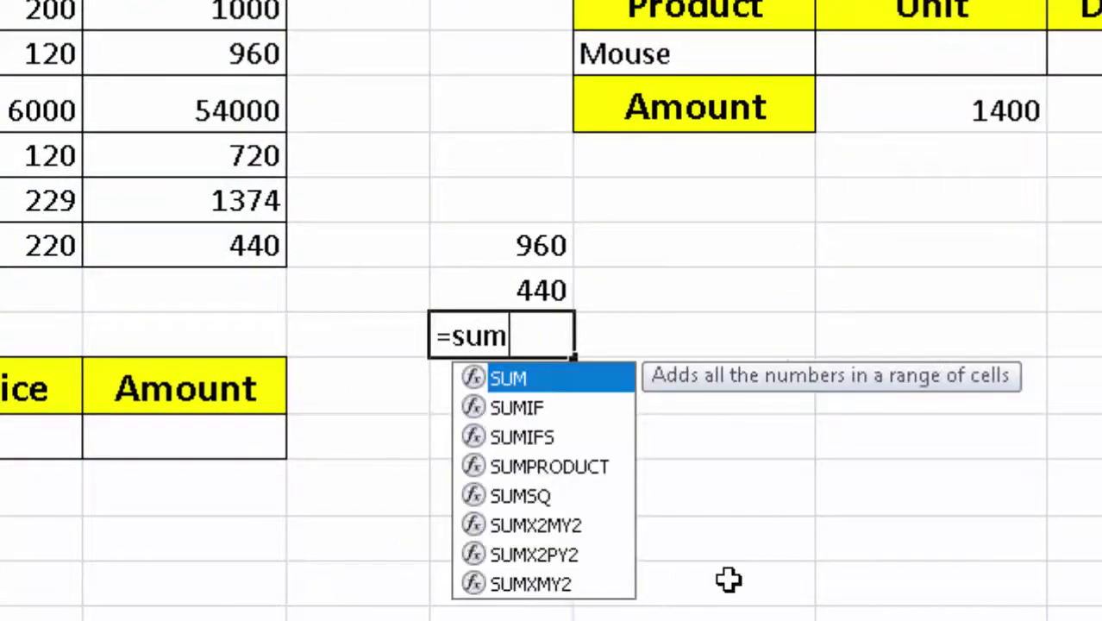
pyautogui.press('Tab')
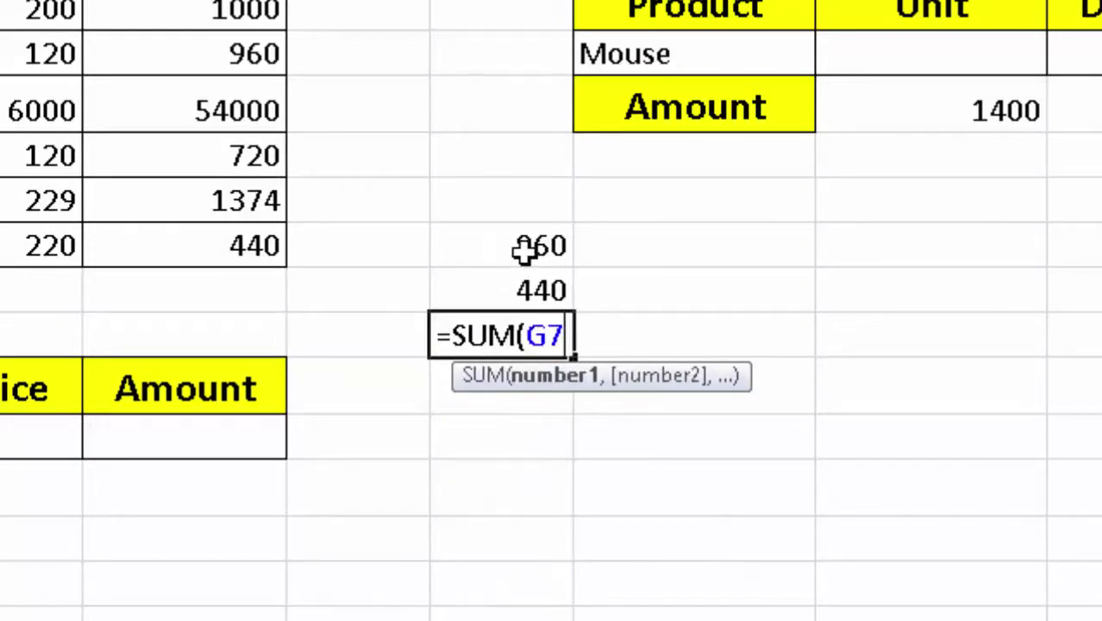
pyautogui.moveTo(525, 247); pyautogui.dragTo(531, 287)
pyautogui.press('Return')
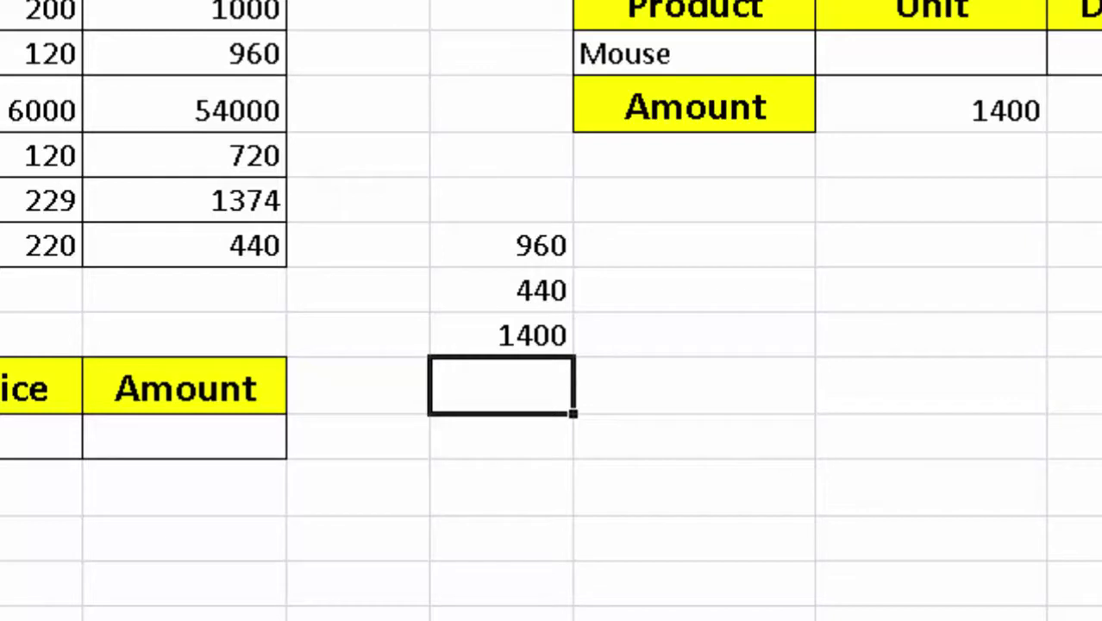
pyautogui.click(8, 569)
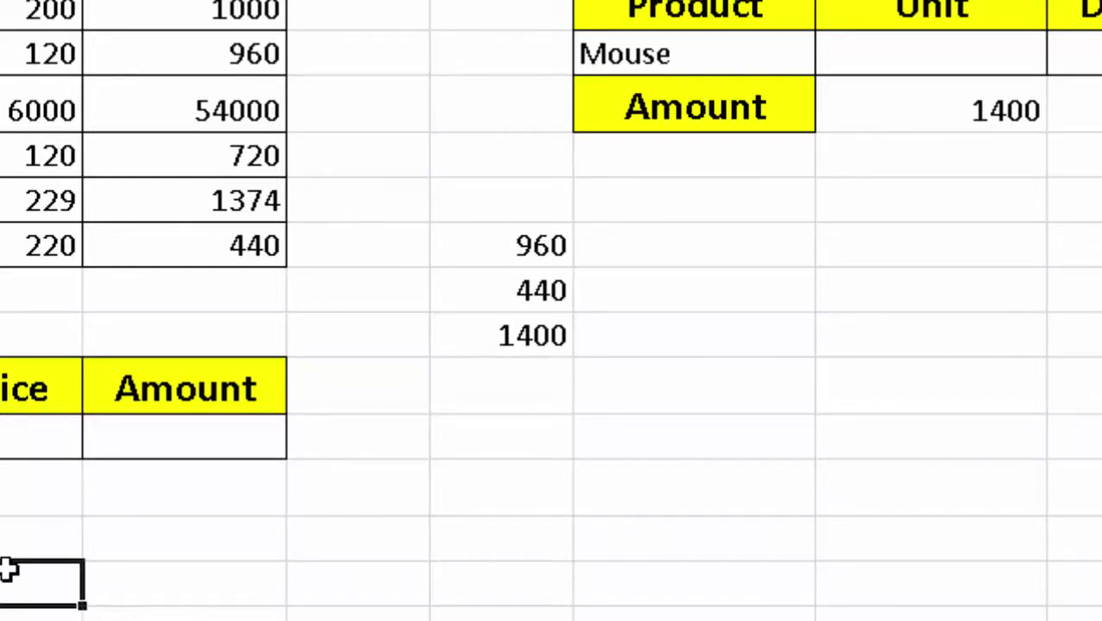